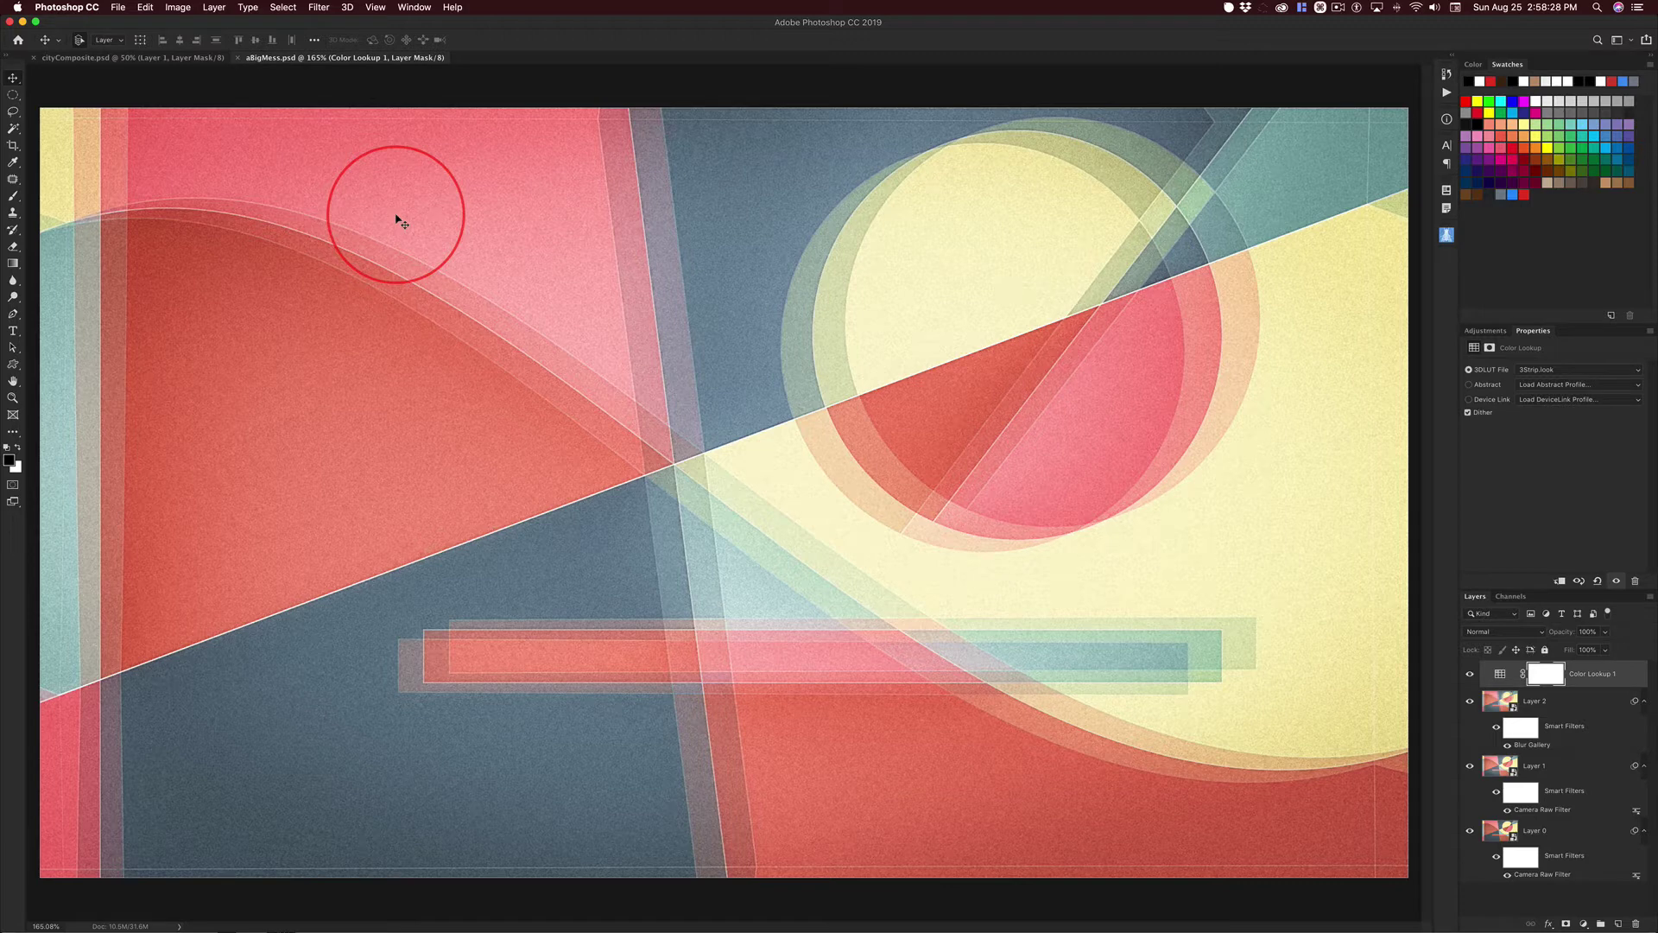
Step: Open the artwork in Save for Web and look through the presets, keeping JPEG at Very High quality 80
{"action": "key", "text": "alt+shift"}
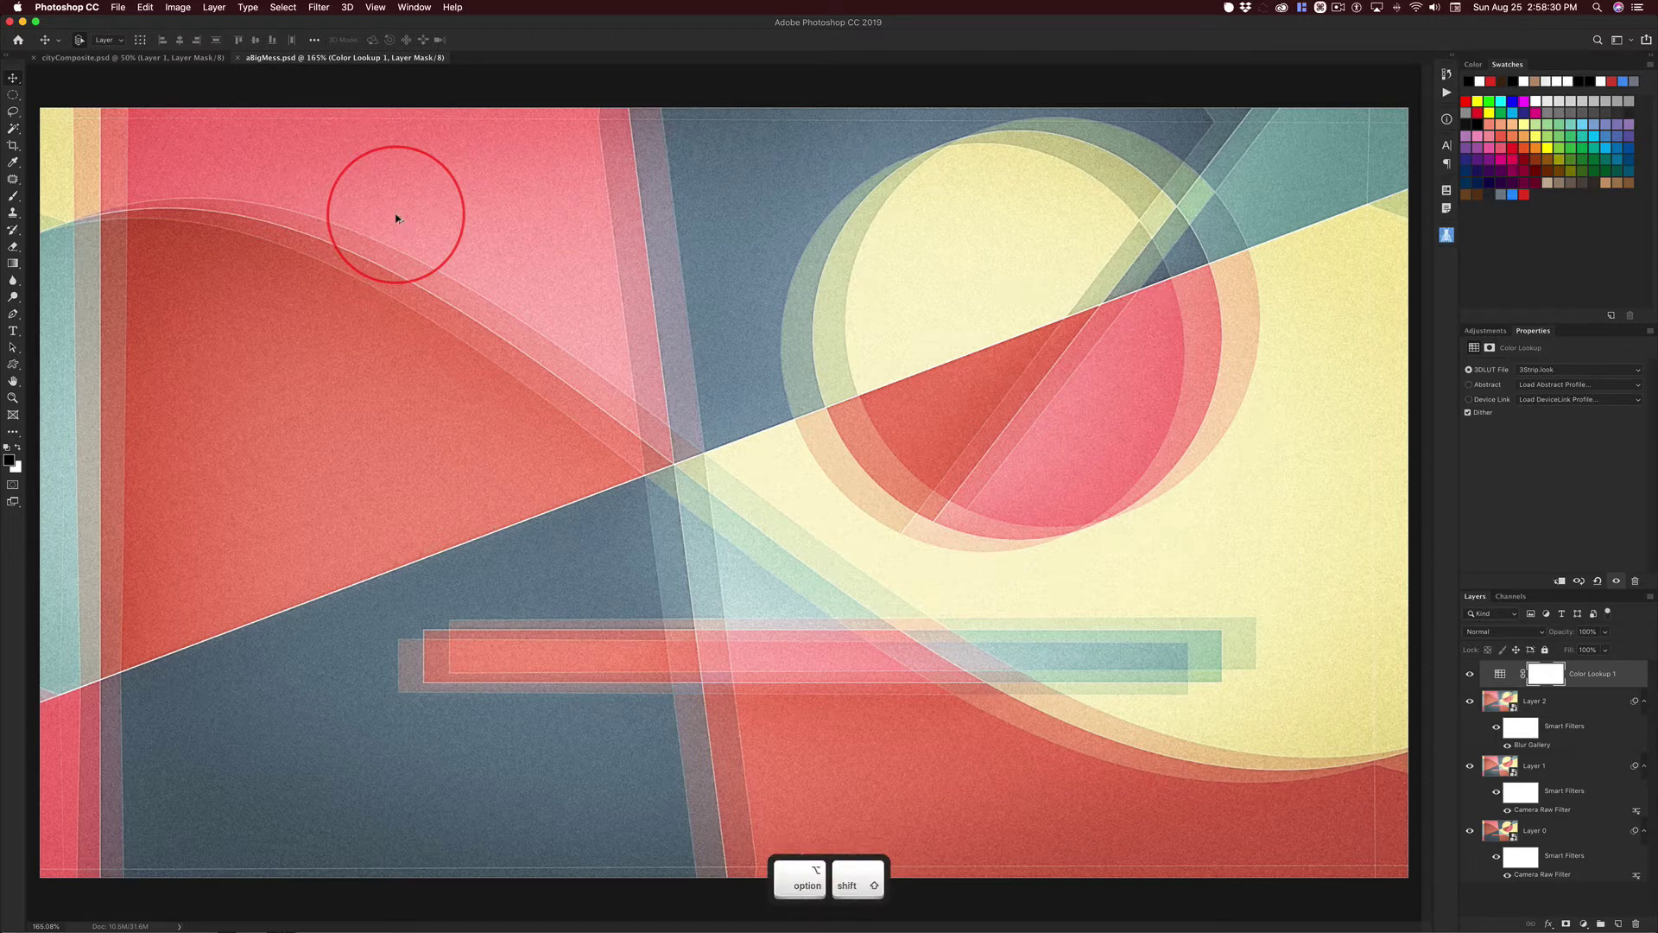
{"action": "key", "text": "super"}
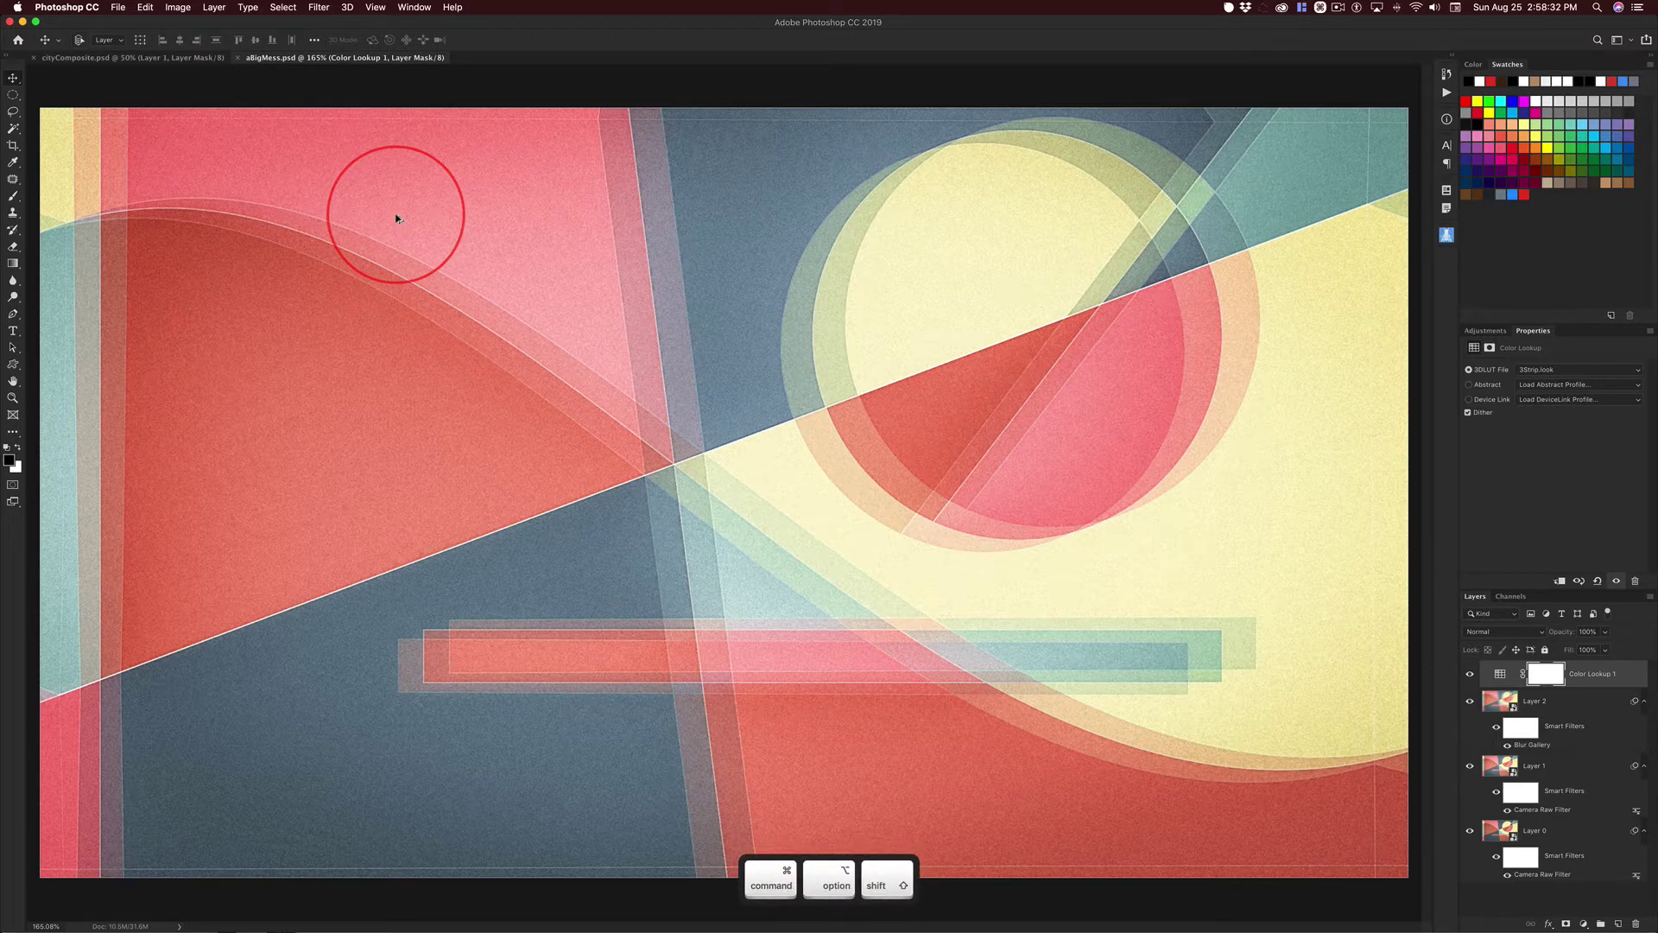
{"action": "key", "text": "super+alt+shift+s"}
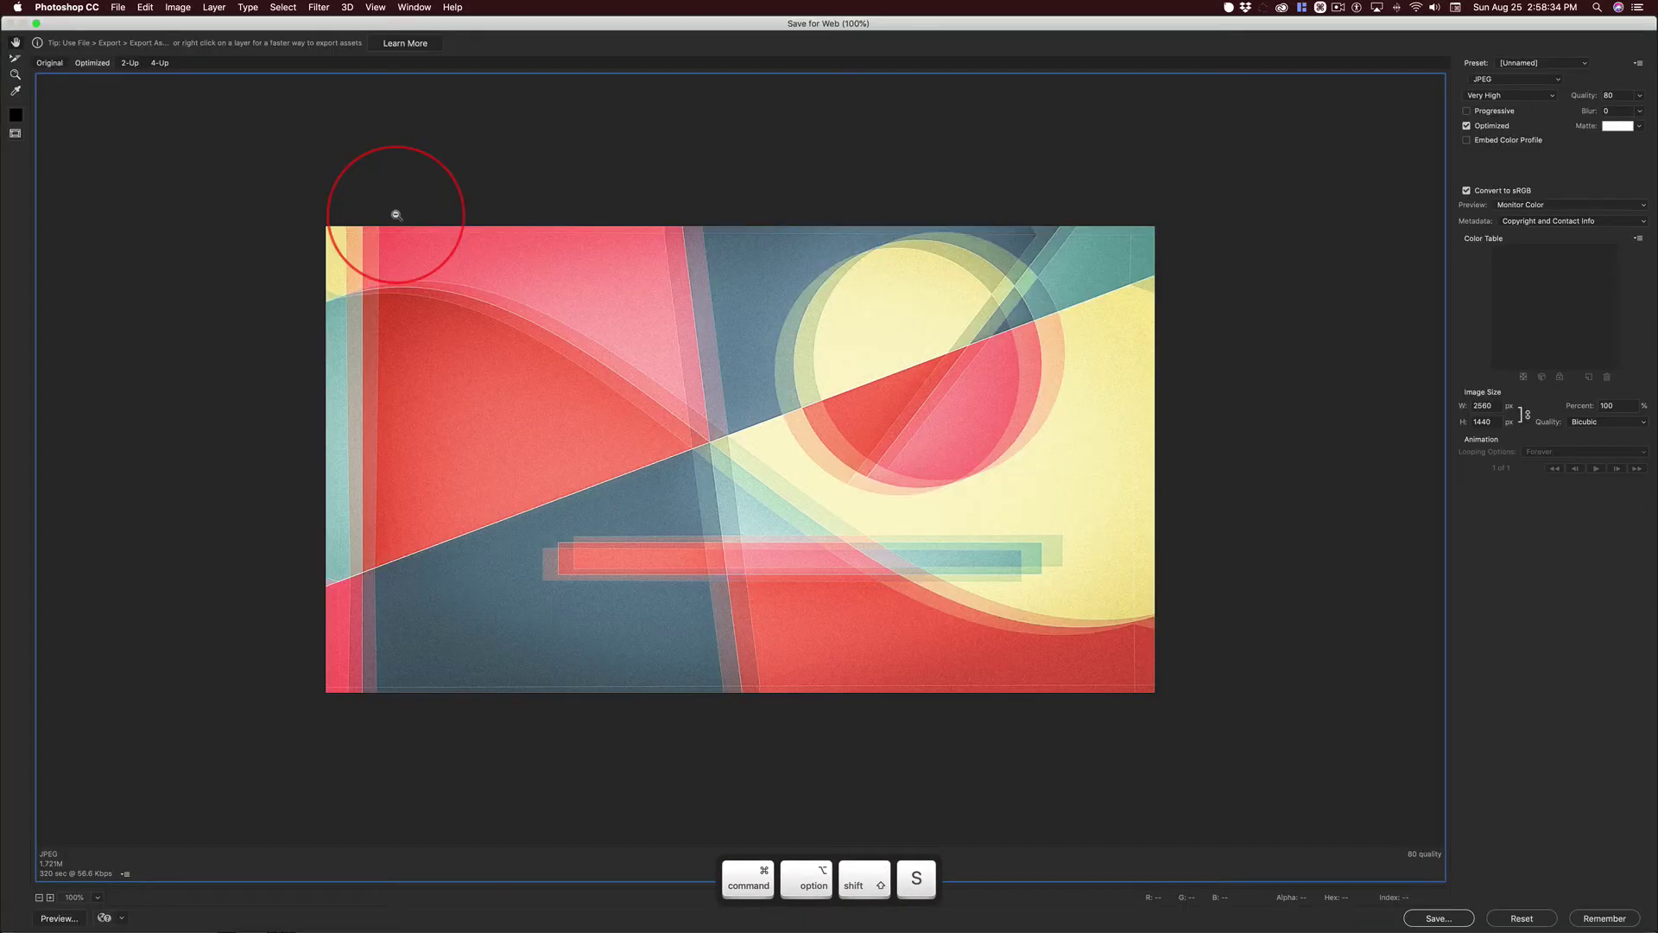
{"action": "key", "text": "alt"}
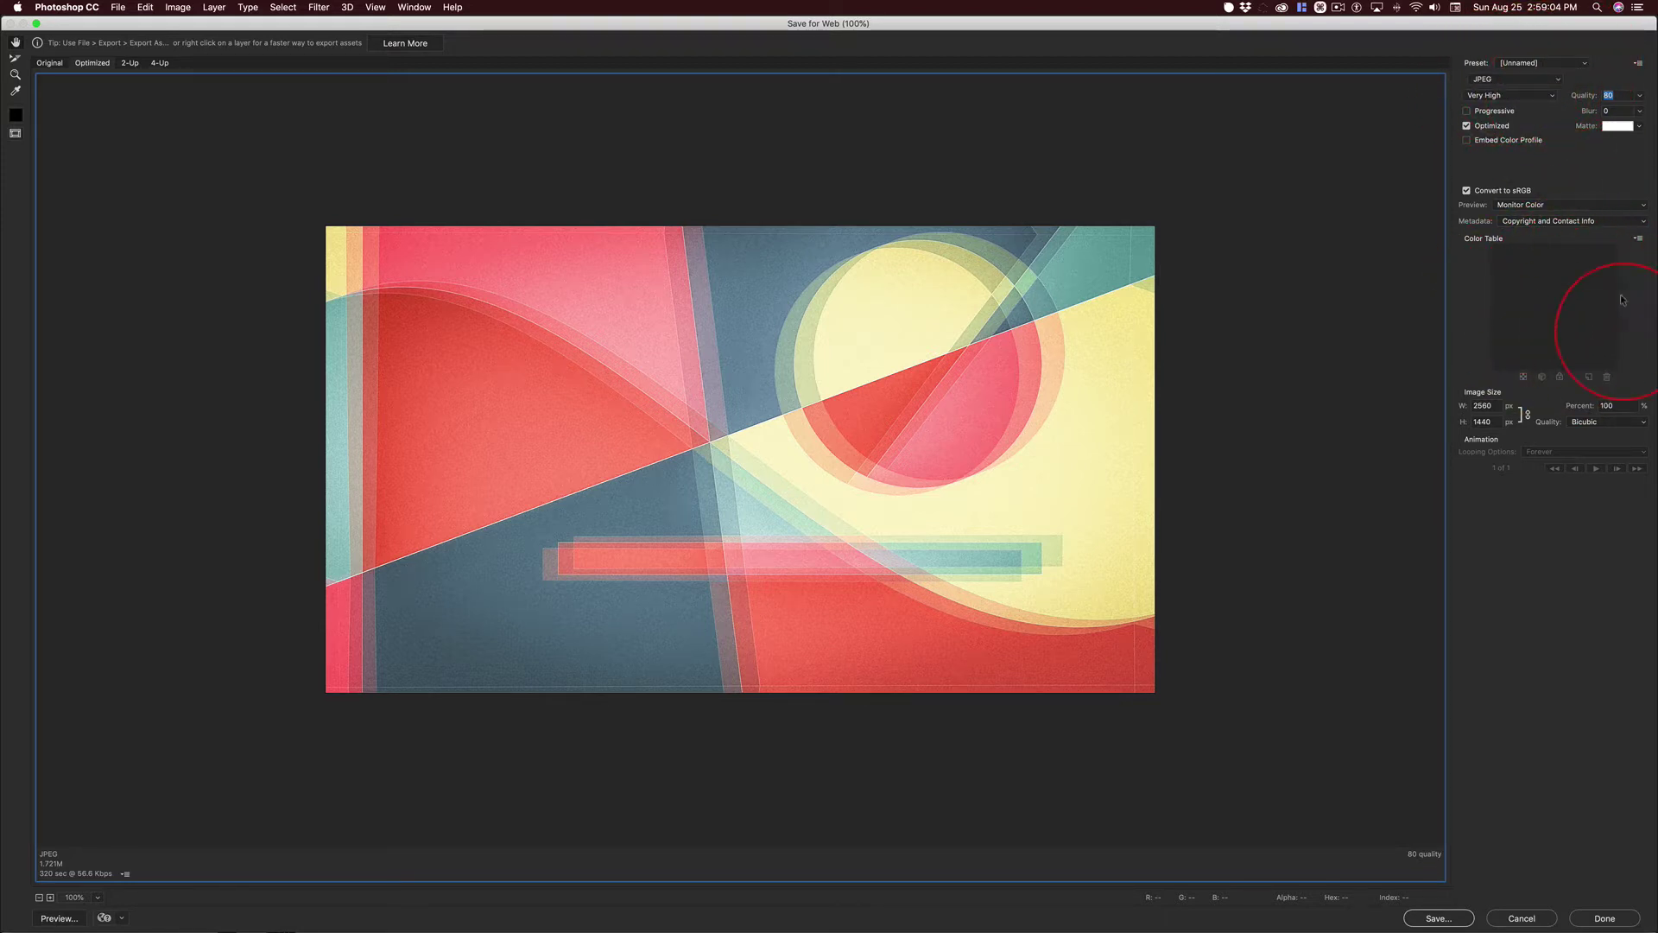
{"action": "left_click", "coordinate": [1559, 67]}
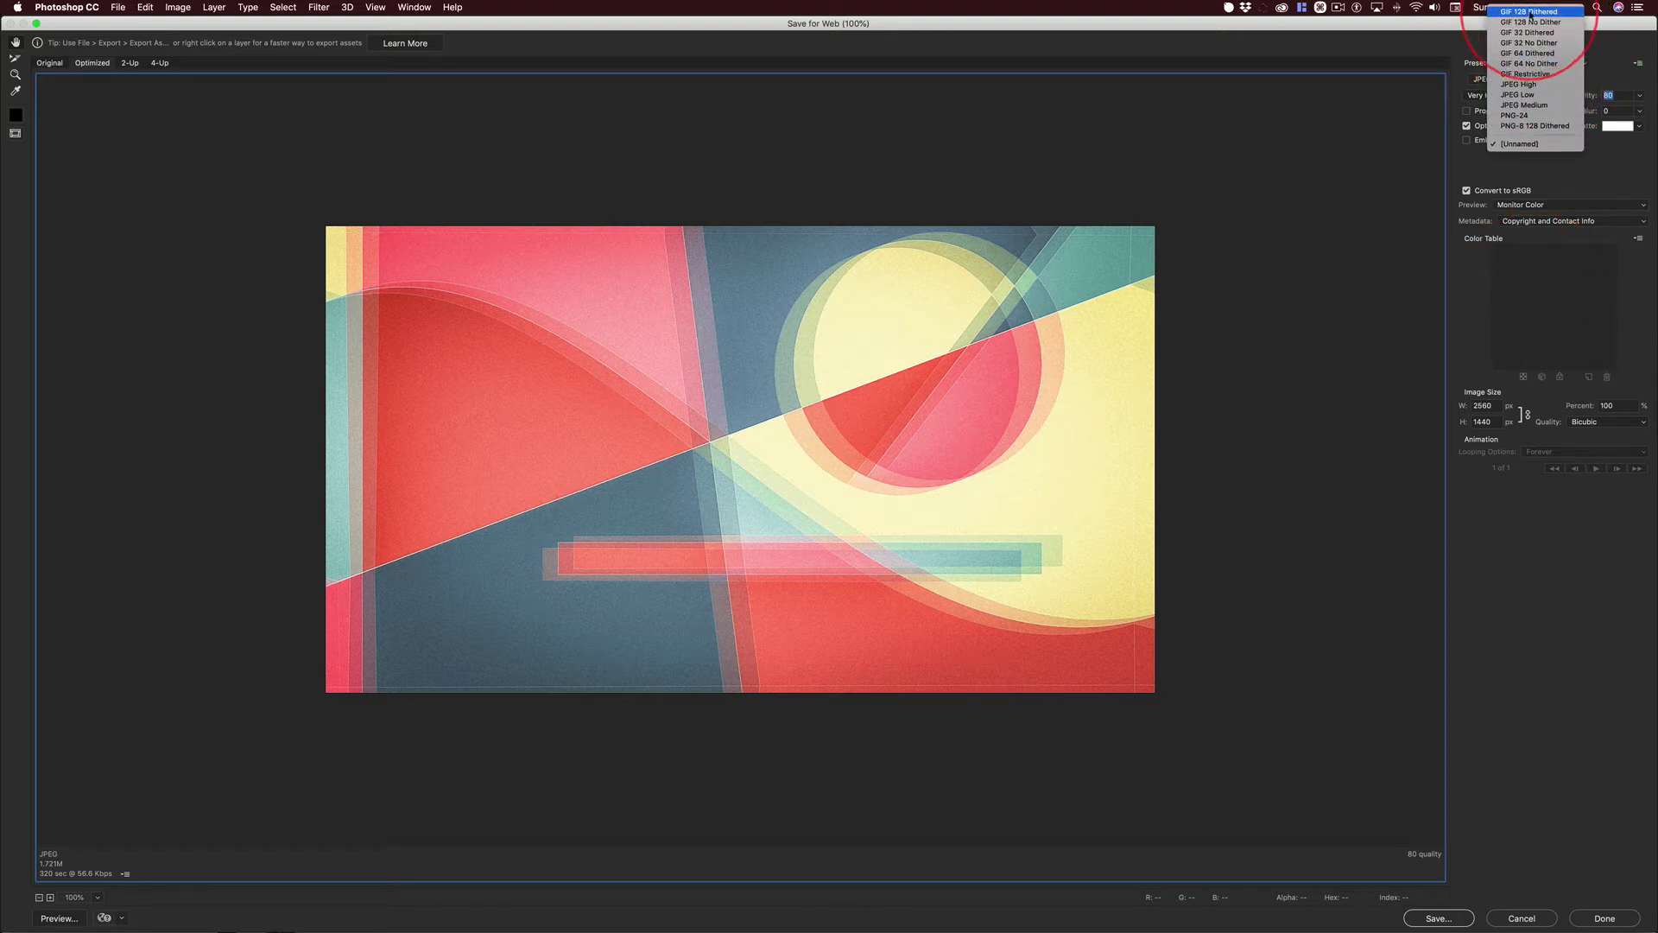
{"action": "left_click", "coordinate": [1518, 84]}
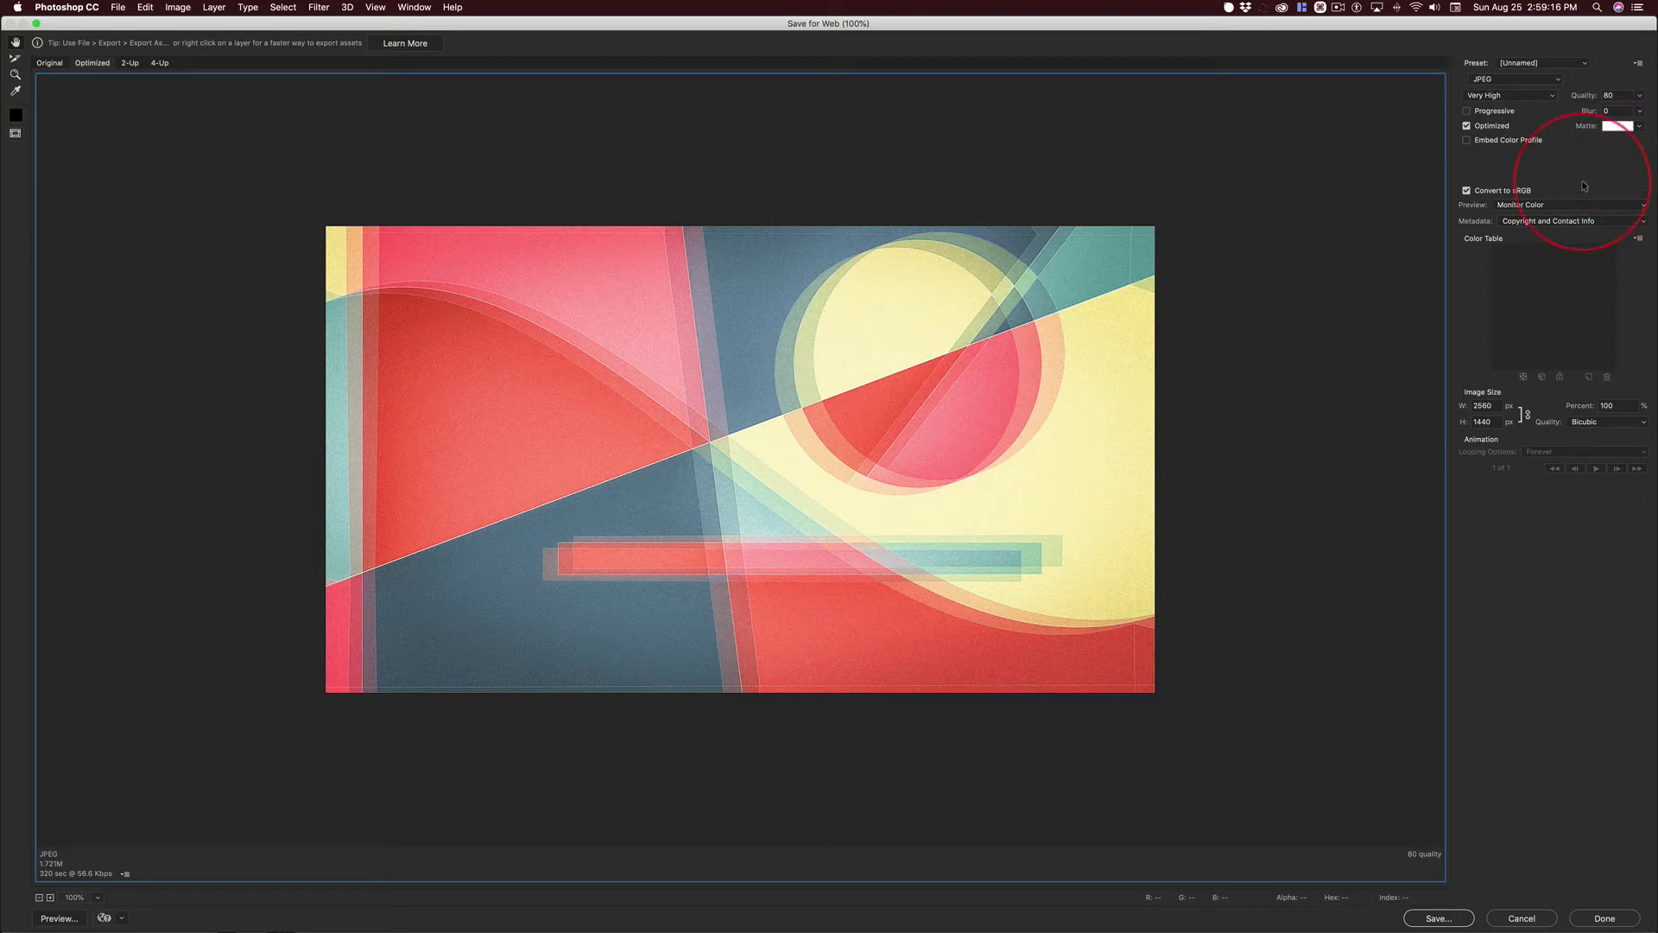
Step: Save the optimized image as aBigMess.jpg in the dPics folder inside Documents
{"action": "left_click", "coordinate": [1438, 918]}
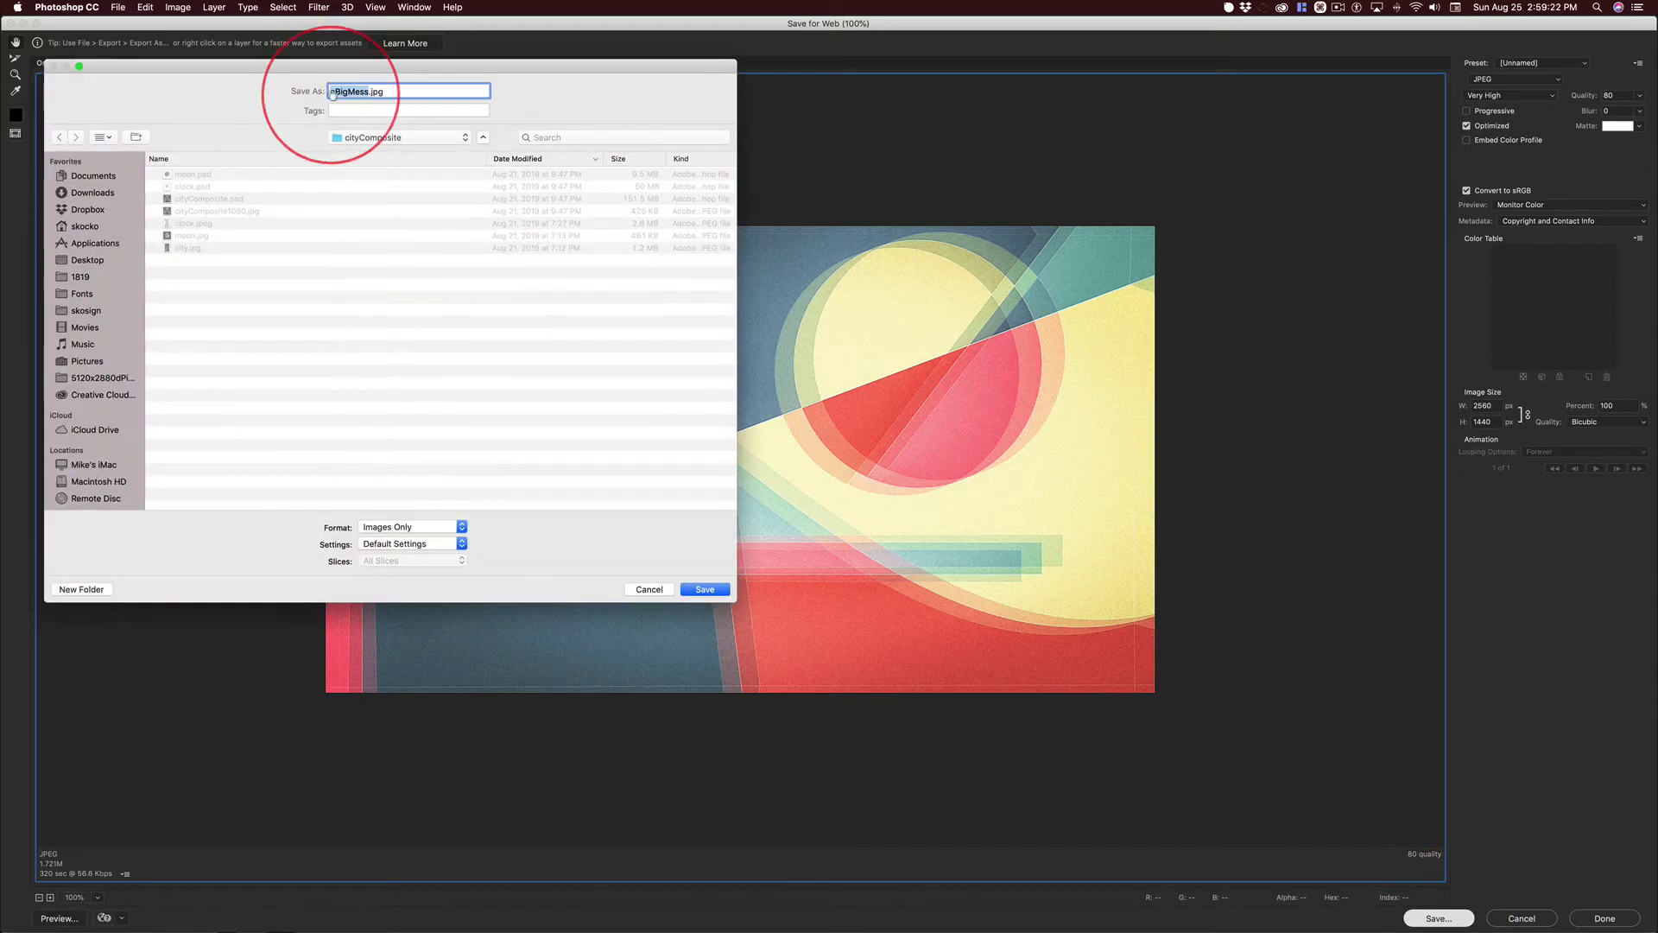
{"action": "left_click", "coordinate": [396, 137]}
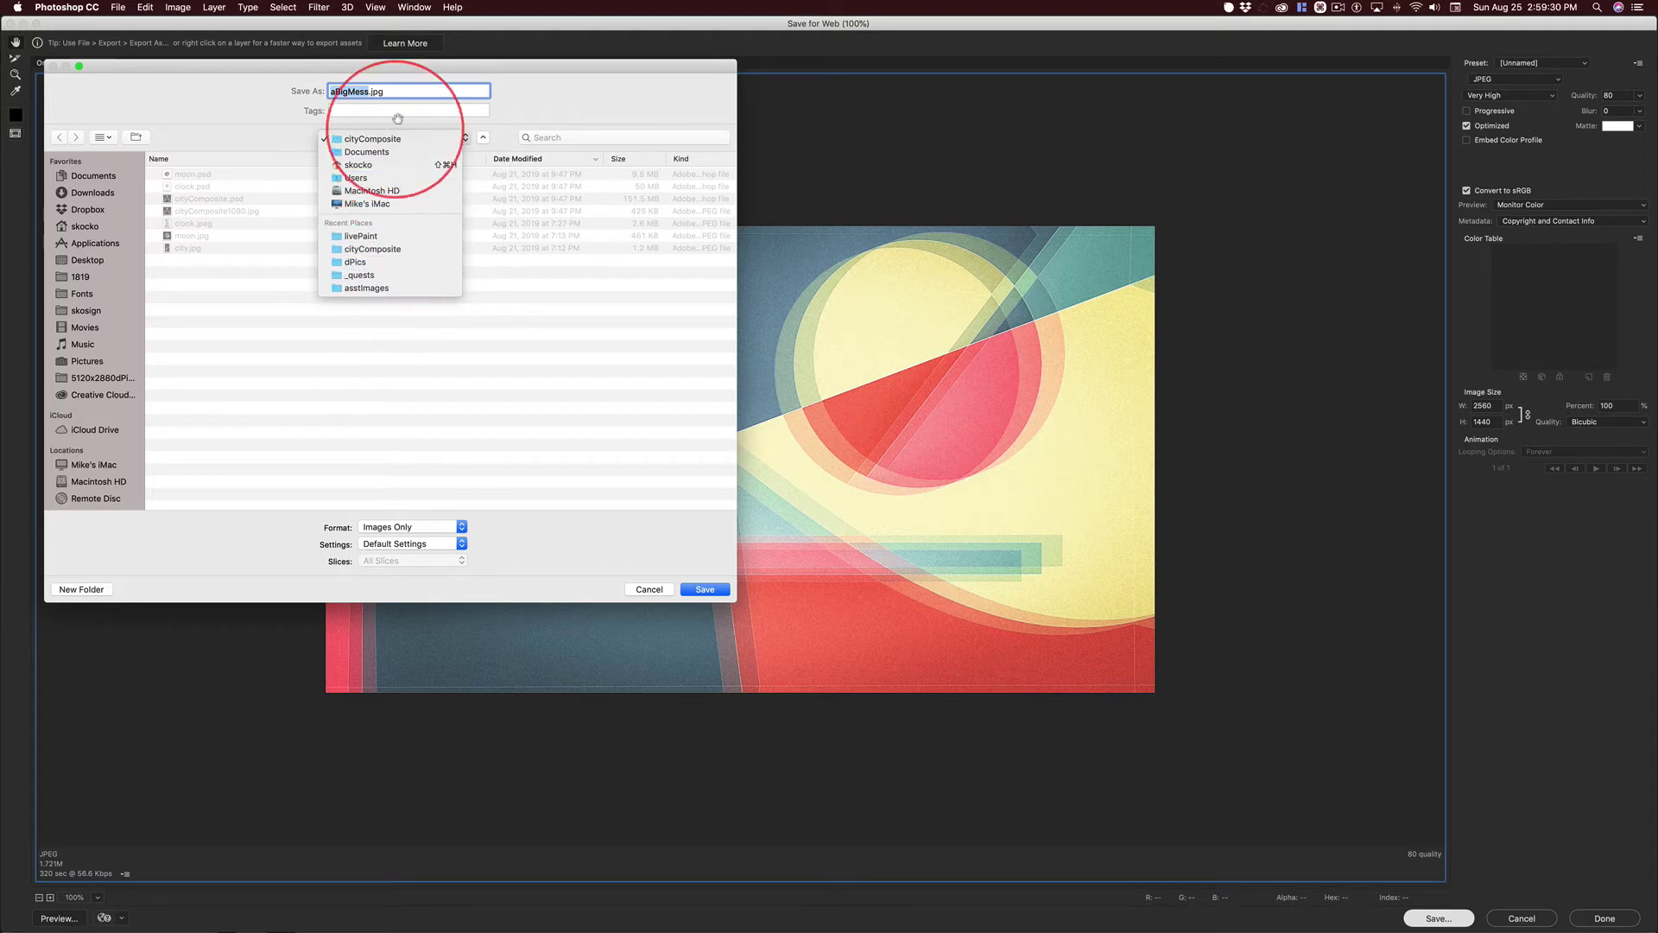
{"action": "left_click", "coordinate": [226, 117]}
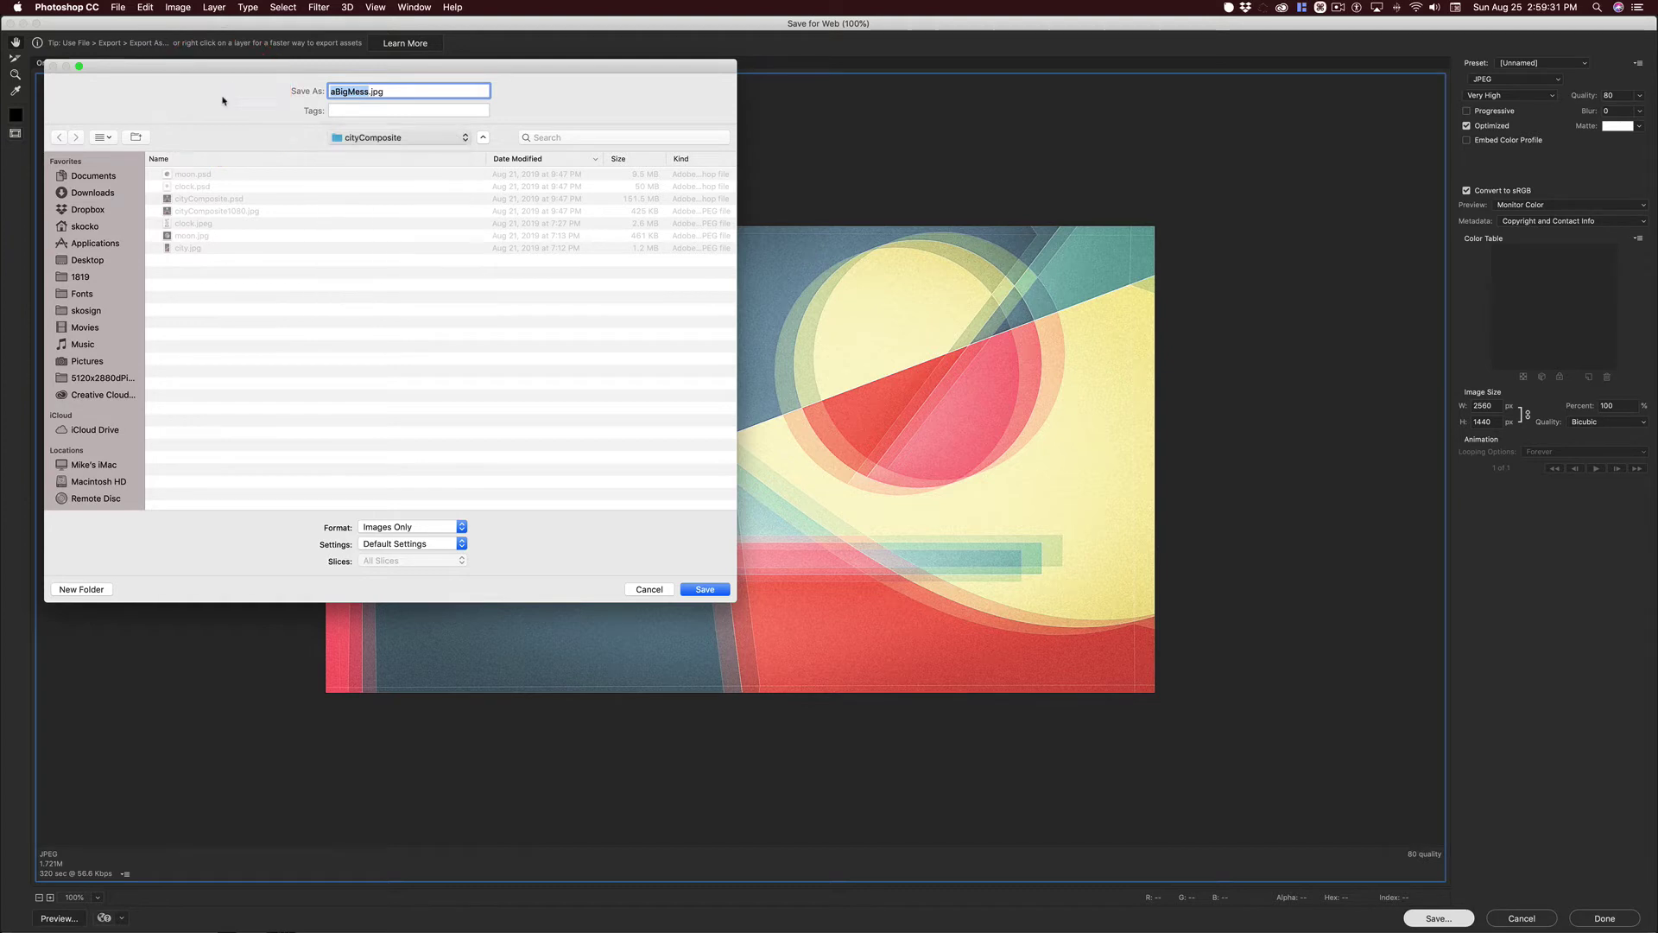
{"action": "left_click", "coordinate": [93, 178]}
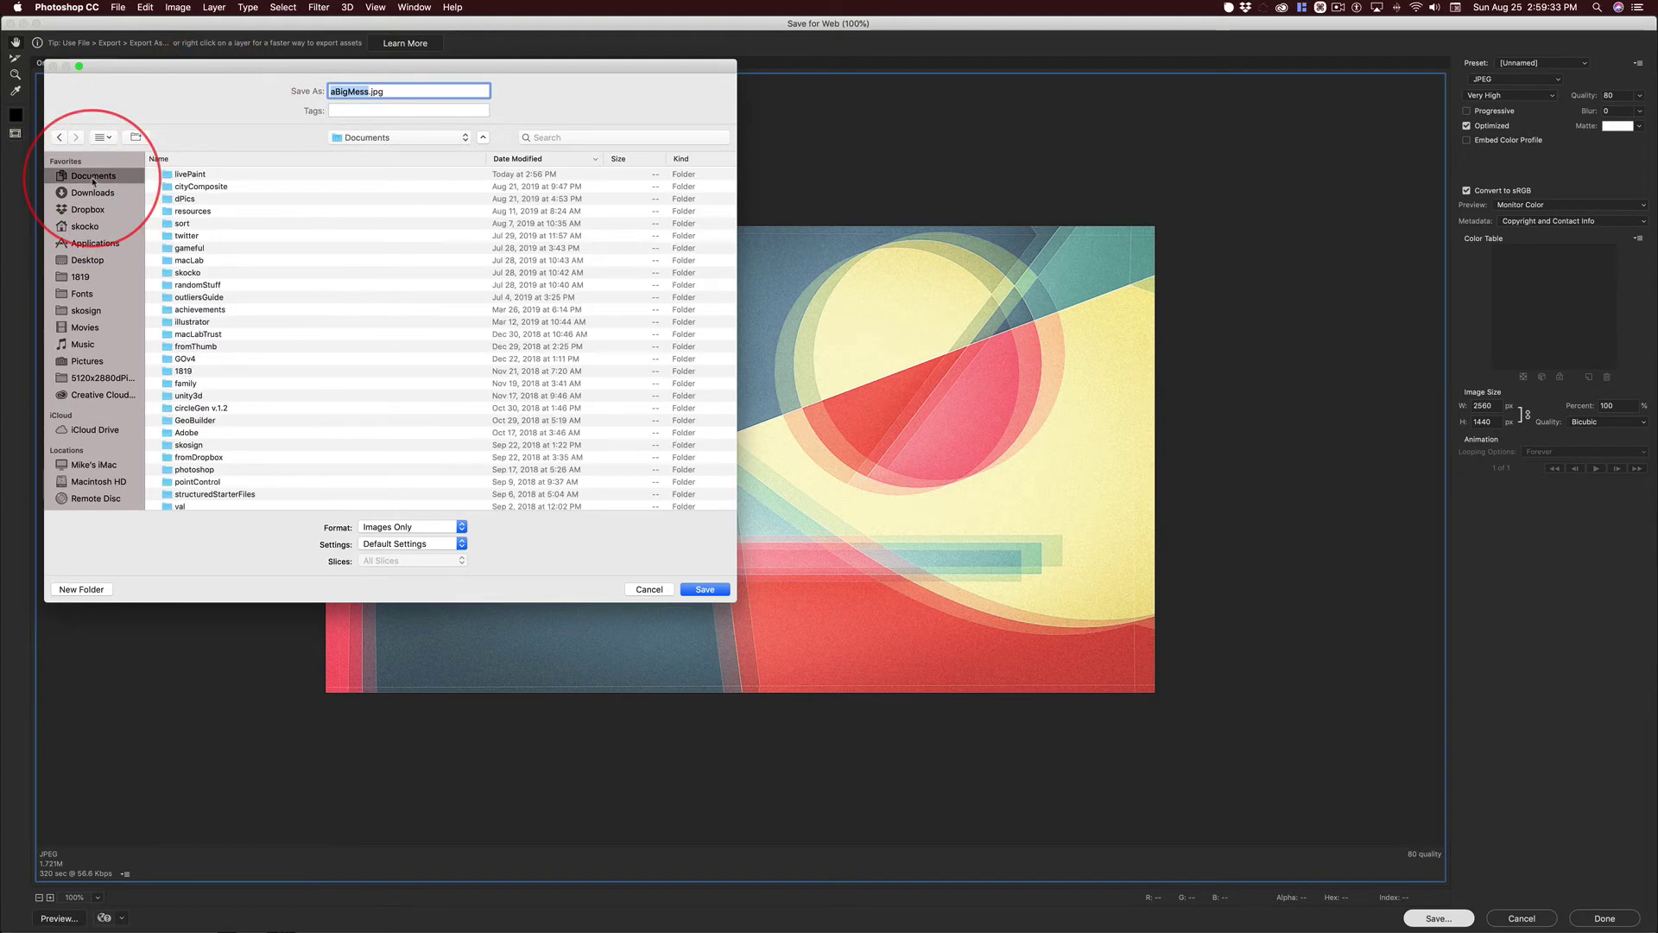
{"action": "left_click", "coordinate": [185, 199]}
{"action": "key", "text": "super+3"}
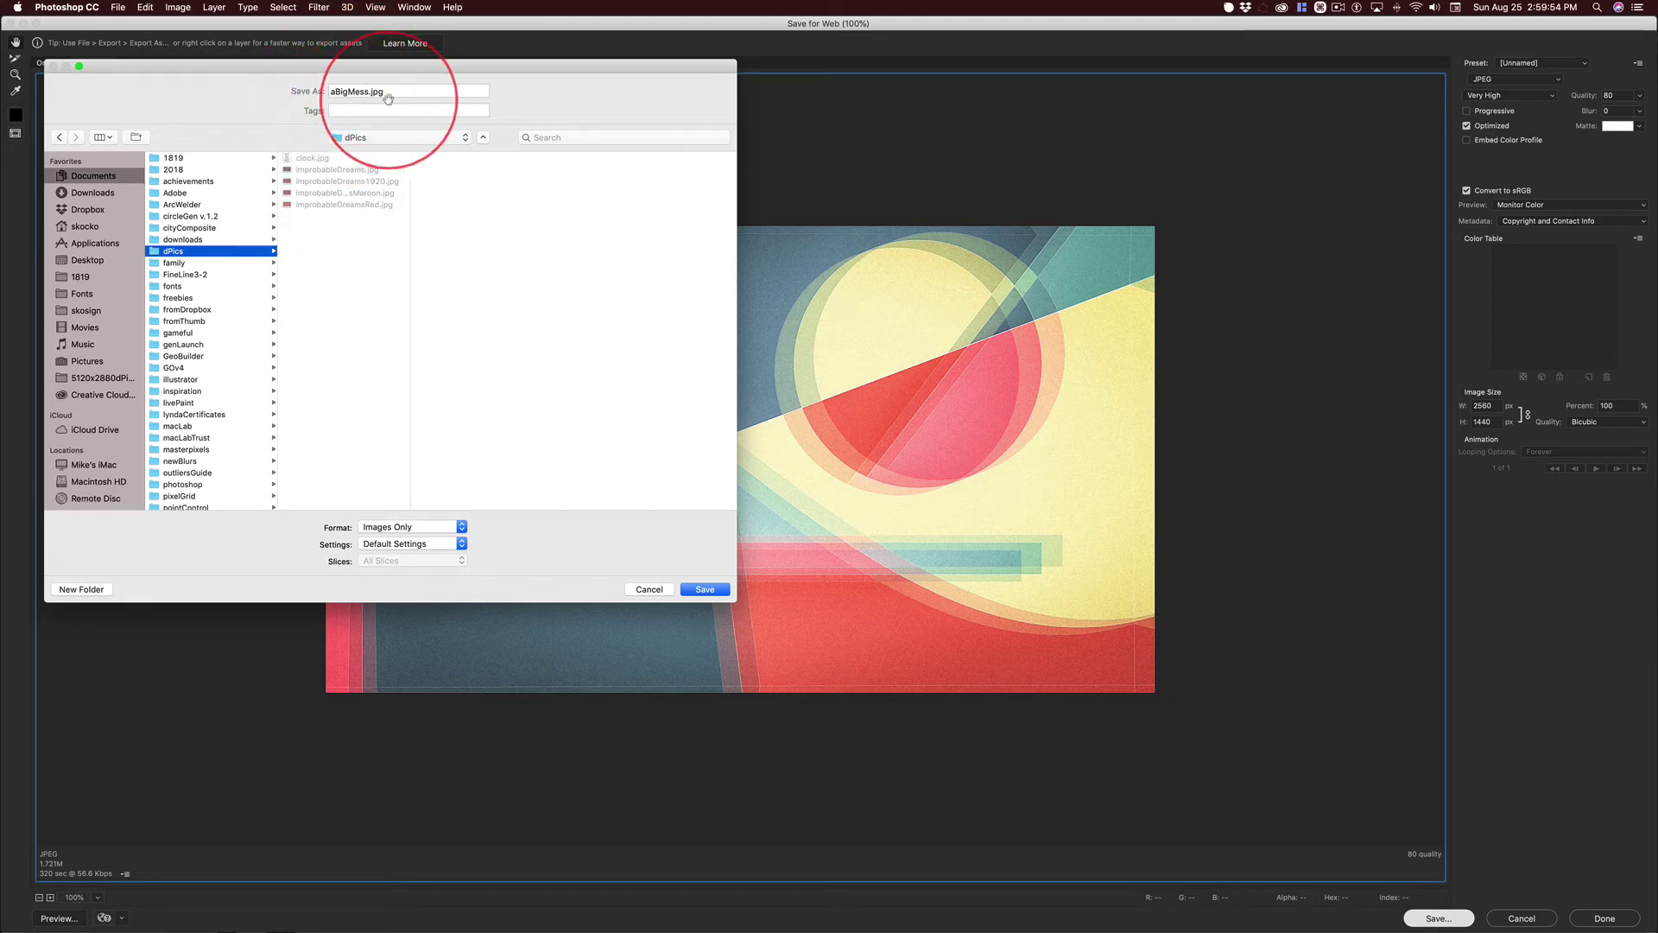
{"action": "left_click", "coordinate": [708, 589]}
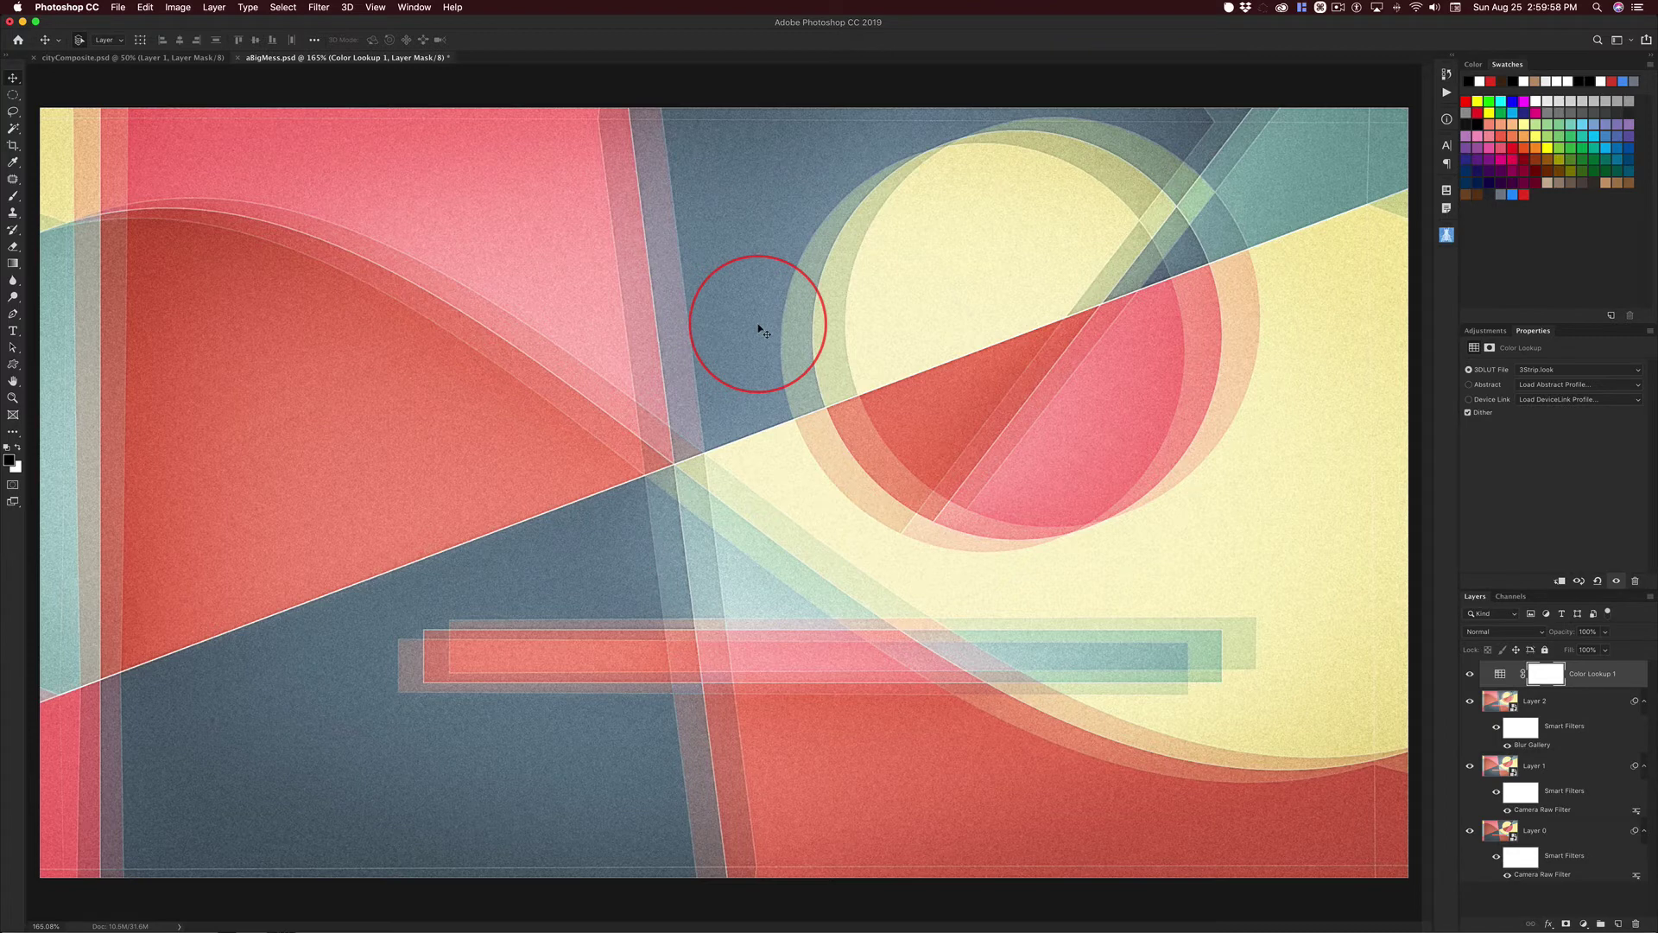
Step: Switch to Finder, close the Downloads window and hide all other applications to reveal the desktop
{"action": "key", "text": "super+Tab"}
{"action": "key", "text": "super+Tab"}
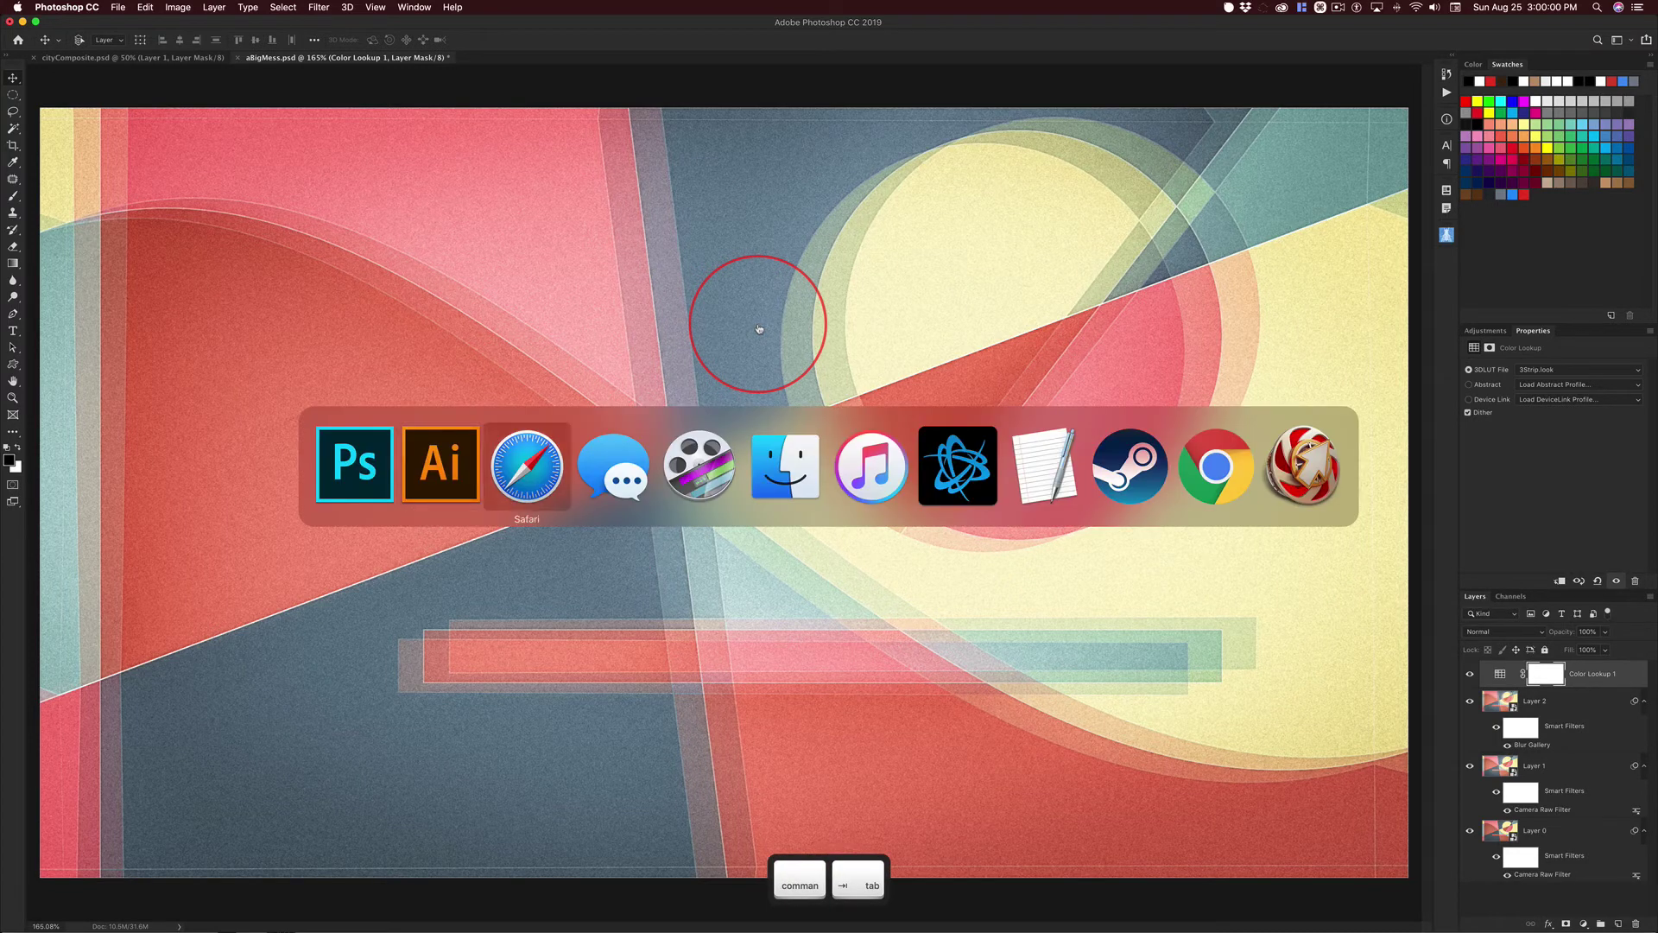
{"action": "key", "text": "super+Tab"}
{"action": "key", "text": "super+Tab"}
{"action": "key", "text": "super+Tab"}
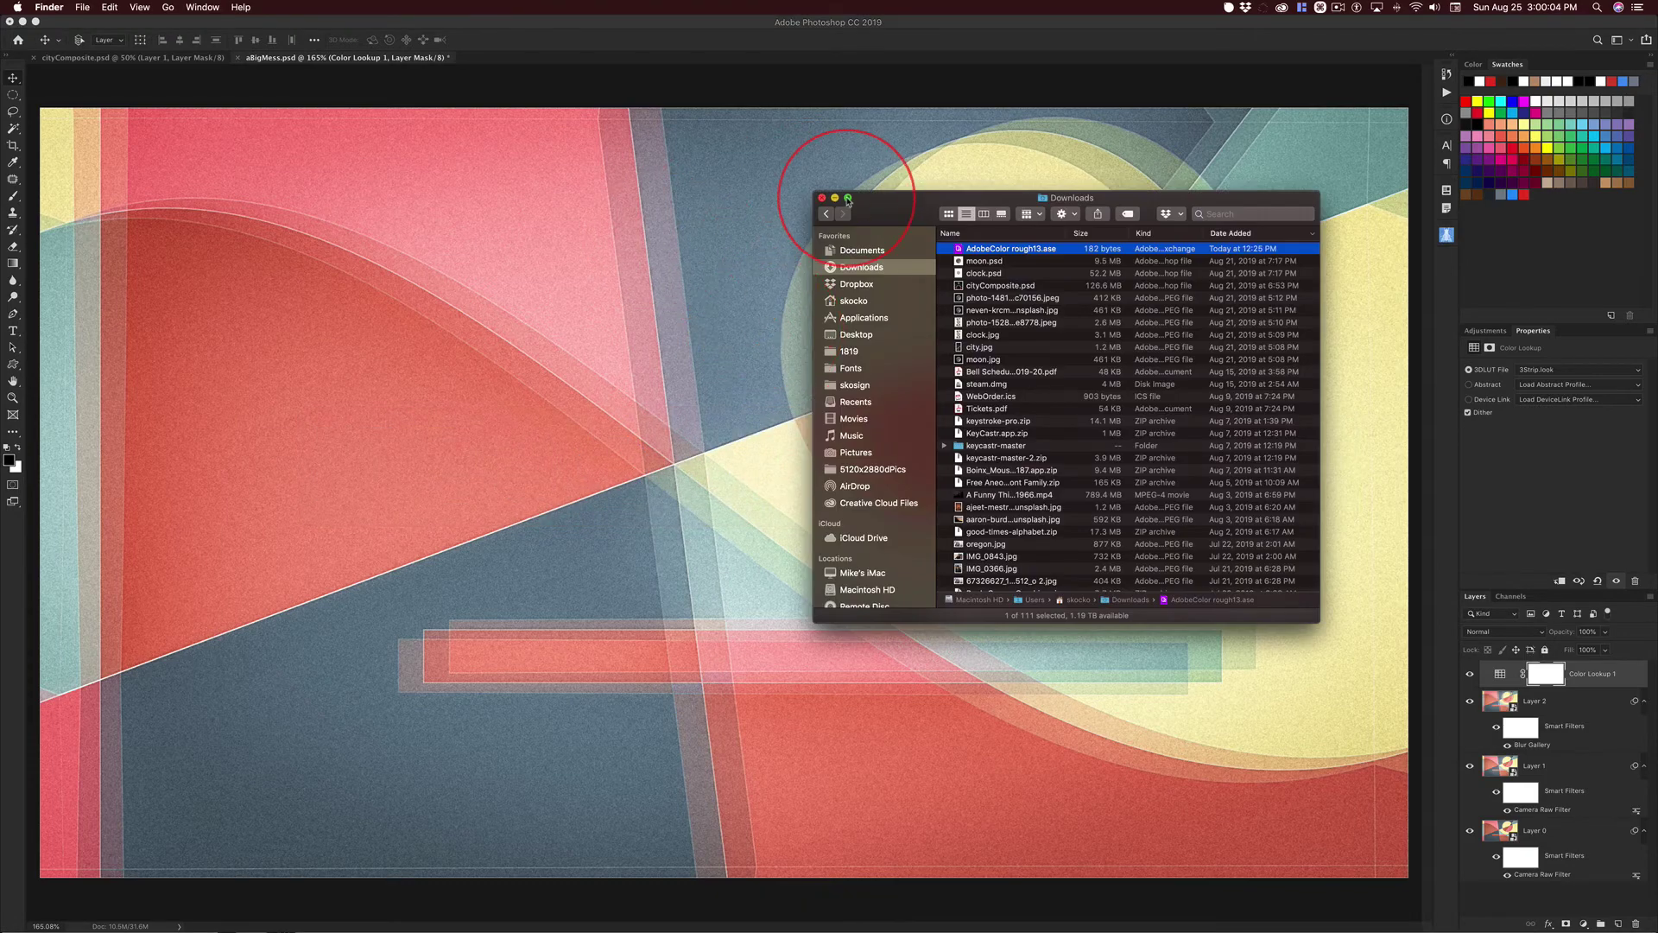
{"action": "left_click", "coordinate": [821, 197]}
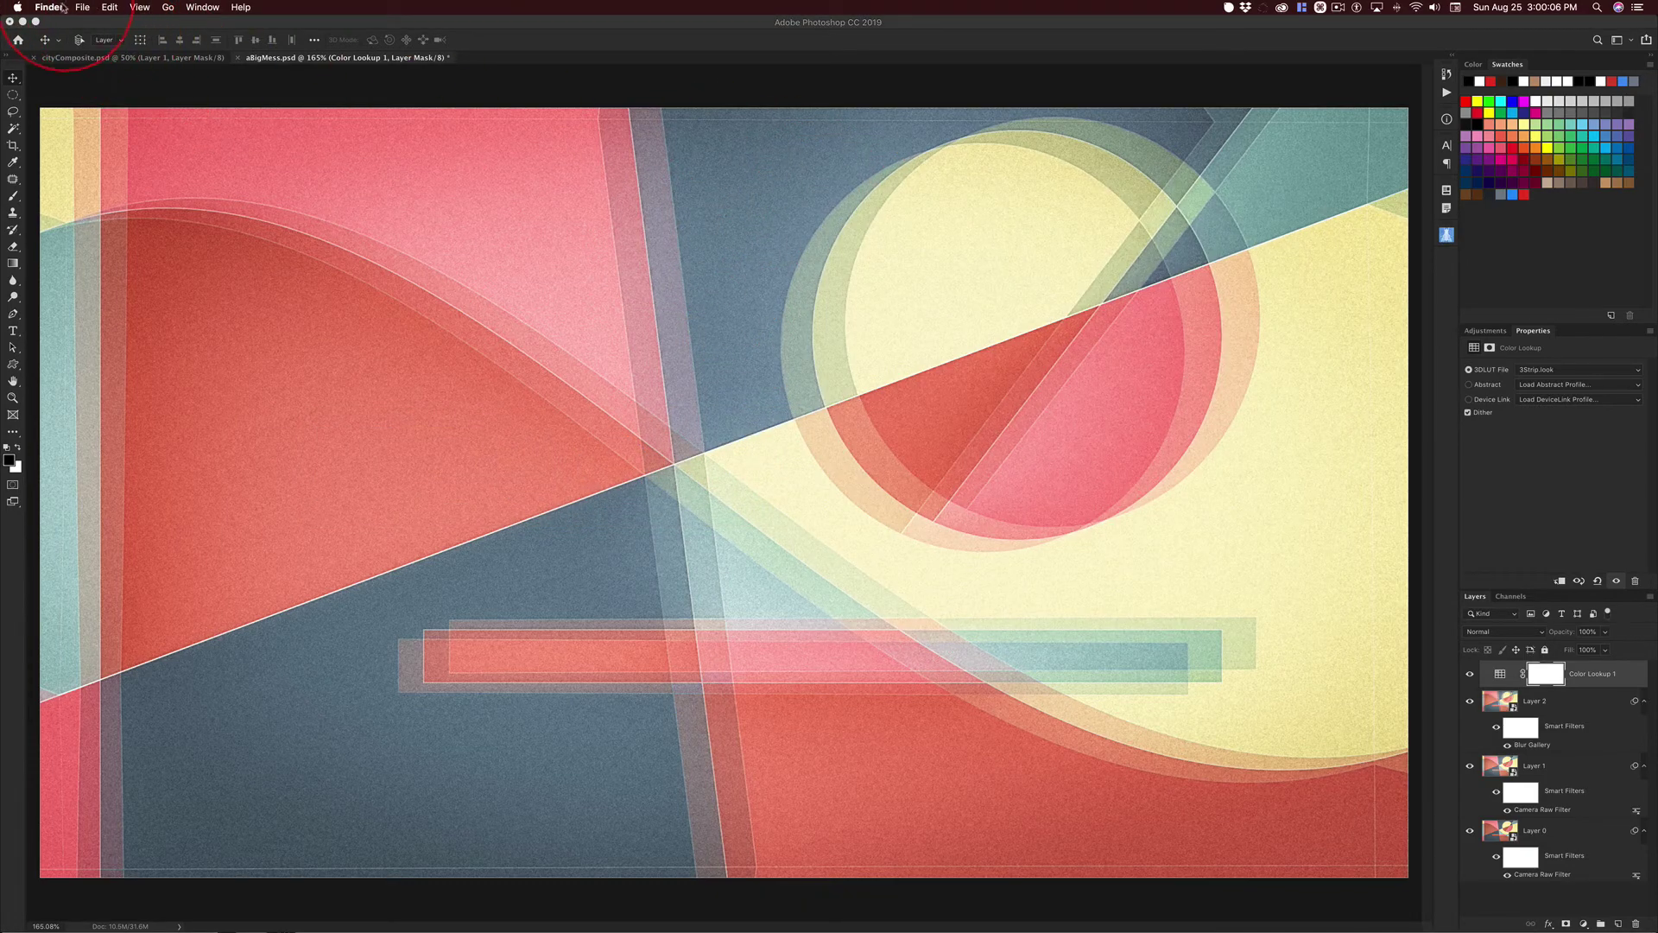
{"action": "left_click", "coordinate": [50, 8]}
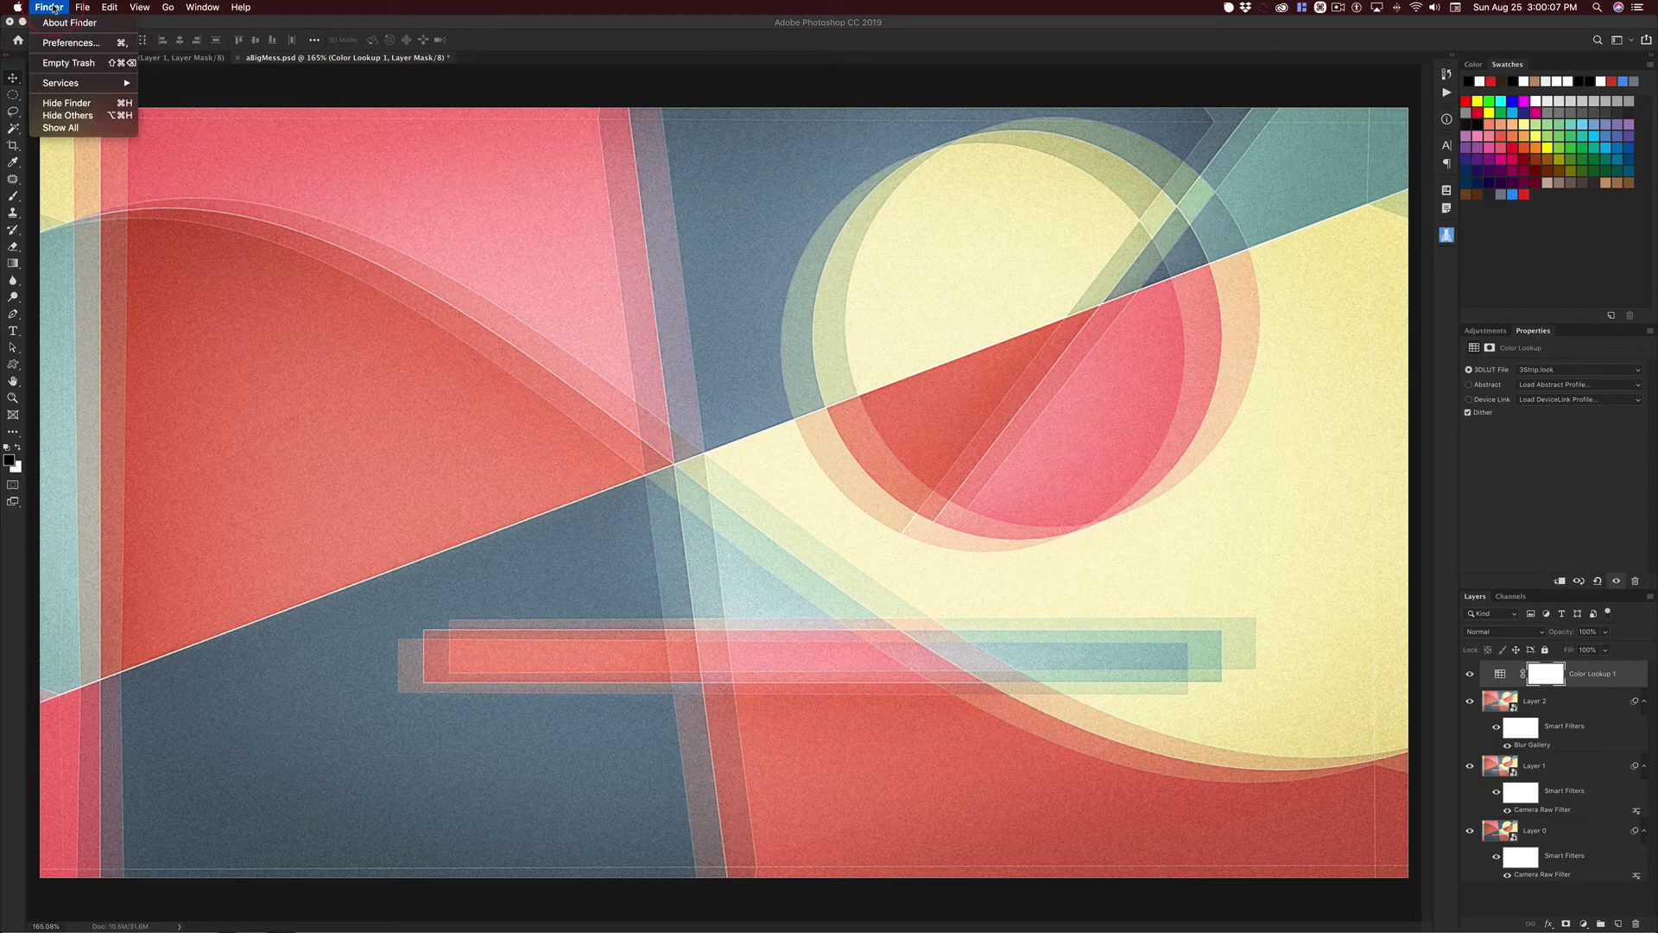
{"action": "left_click", "coordinate": [68, 116]}
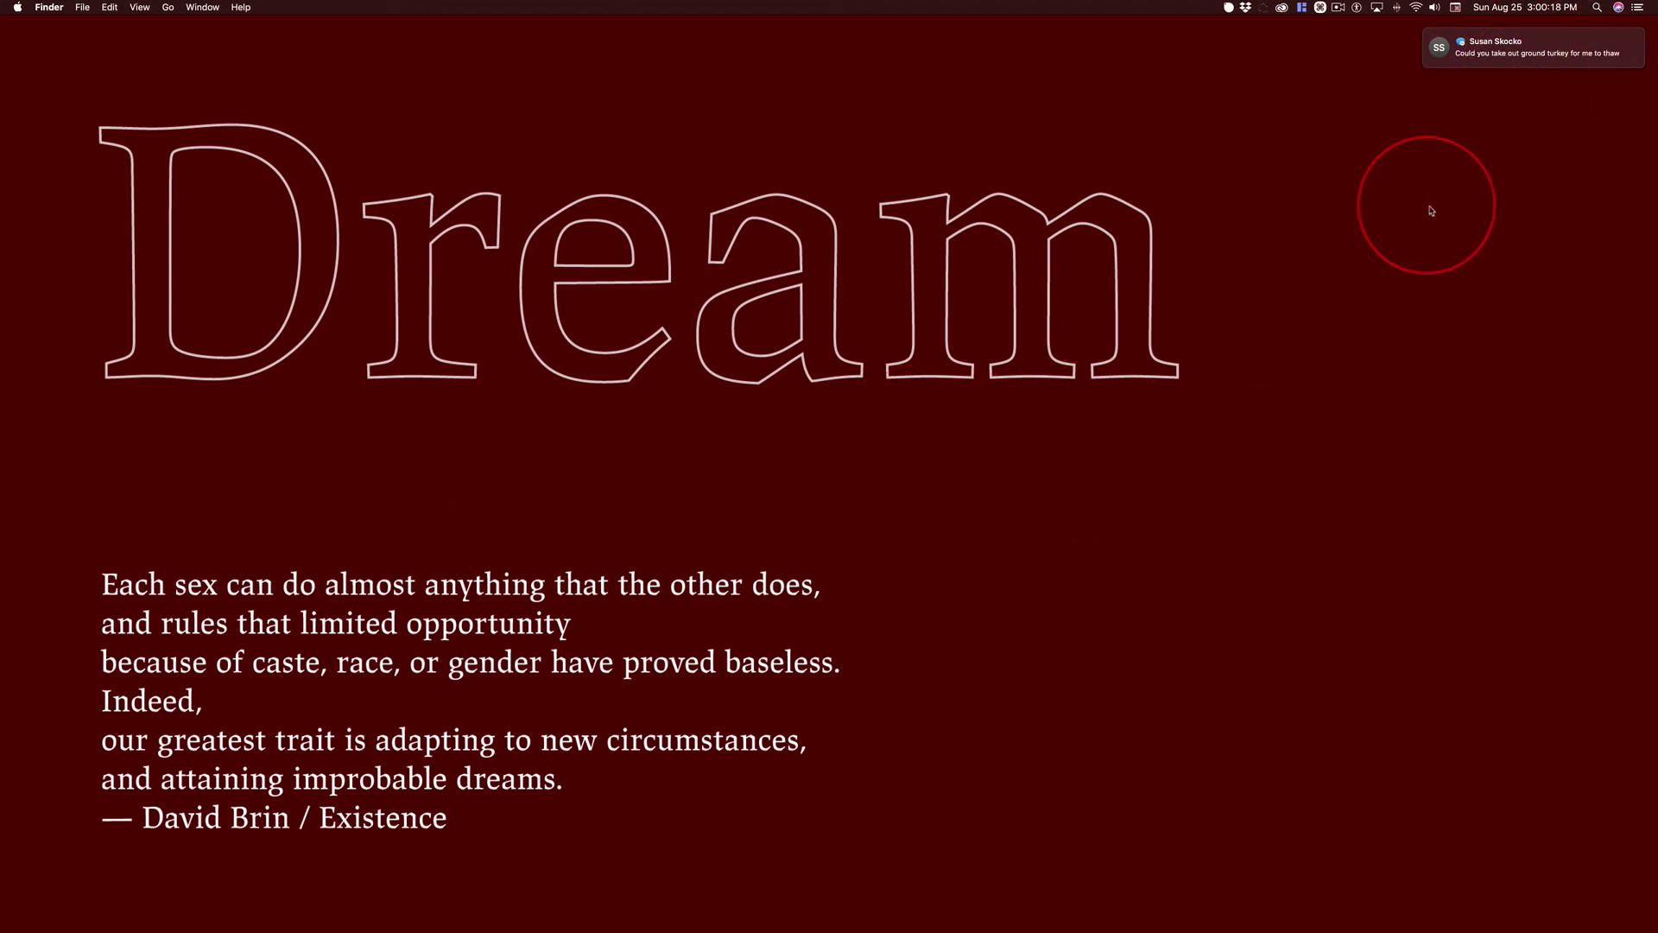
Step: Open the desktop background settings from the desktop
{"action": "right_click", "coordinate": [979, 443]}
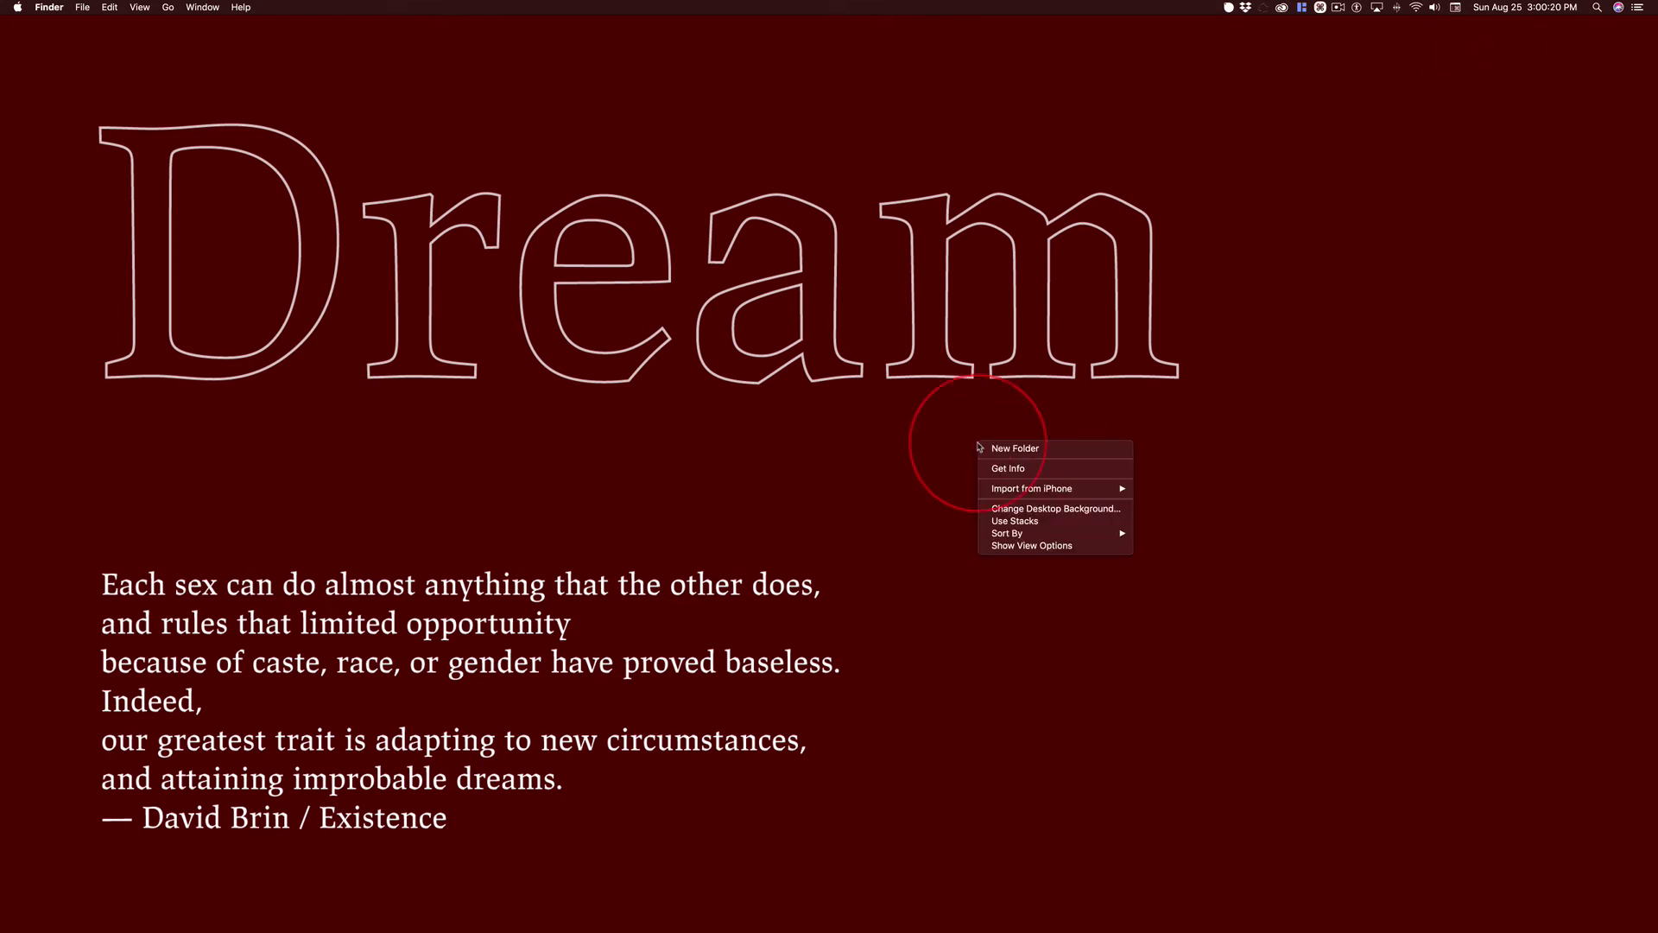
{"action": "left_click", "coordinate": [1054, 510]}
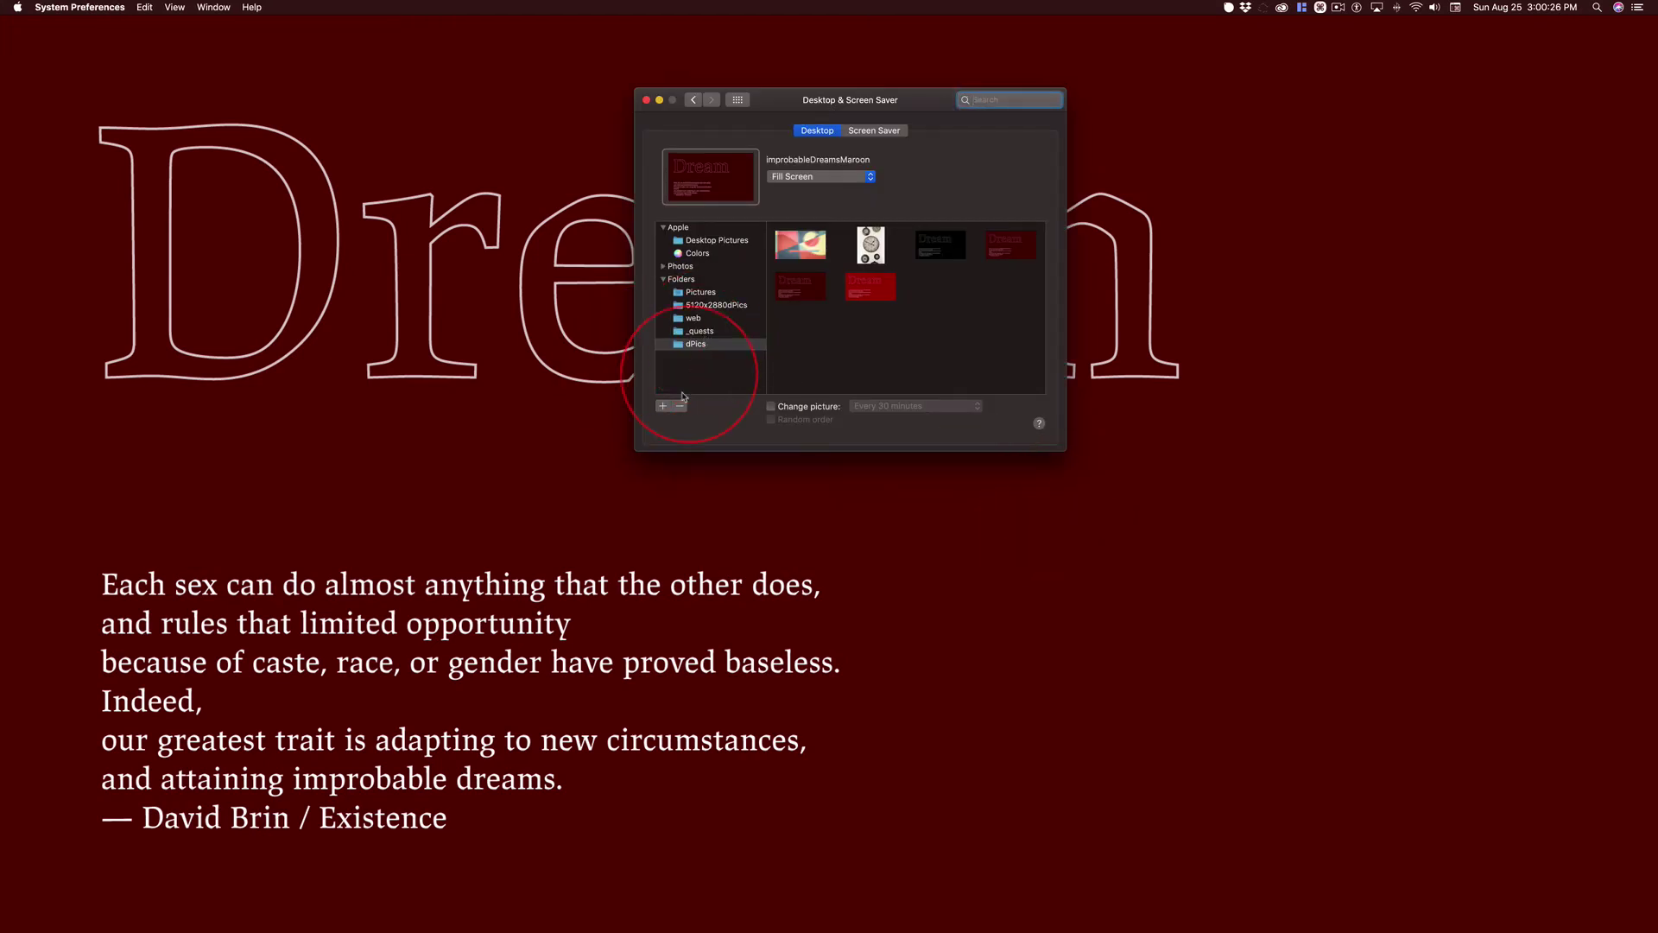
{"action": "left_click", "coordinate": [663, 407]}
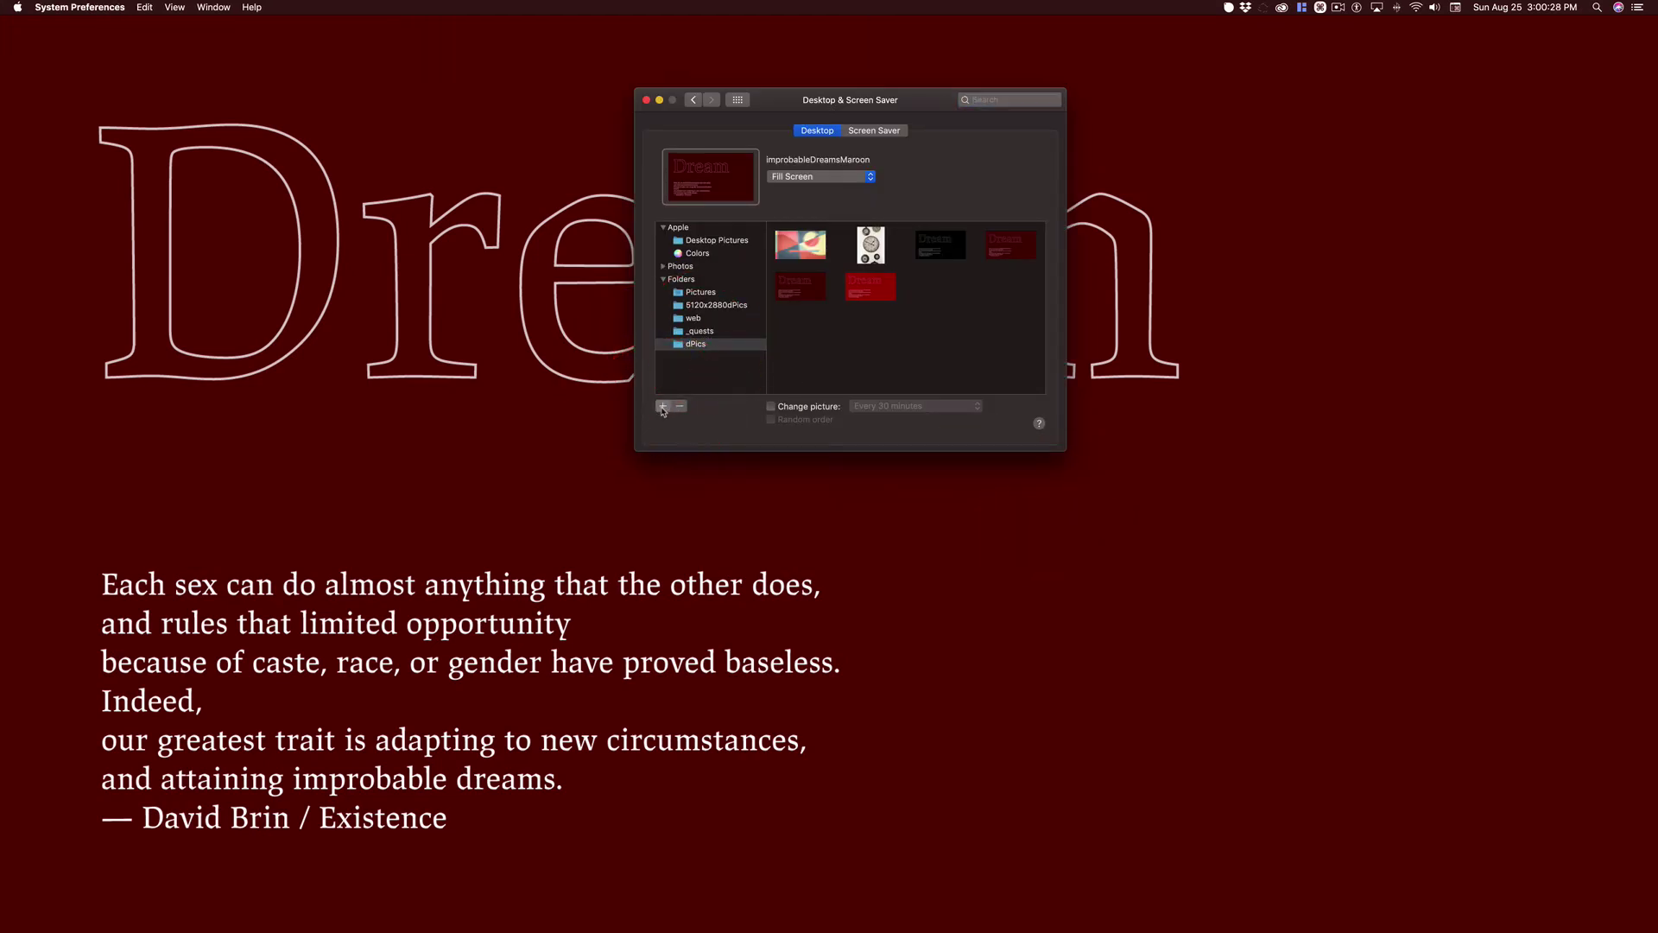
{"action": "left_click", "coordinate": [631, 166]}
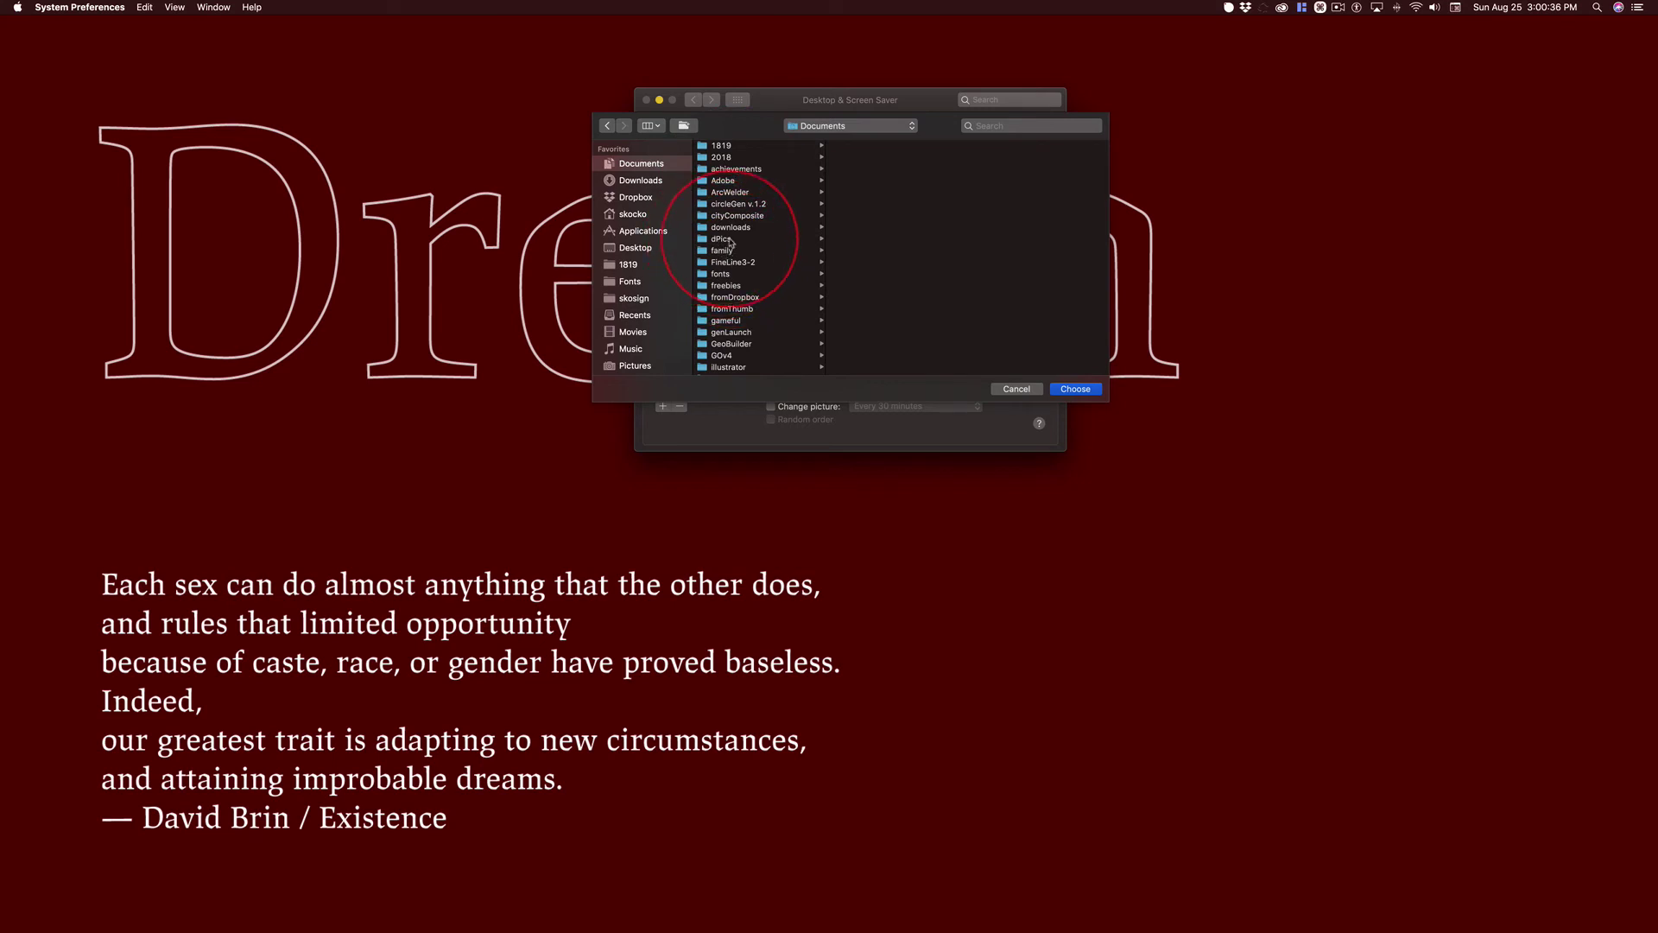
{"action": "left_click", "coordinate": [1016, 388]}
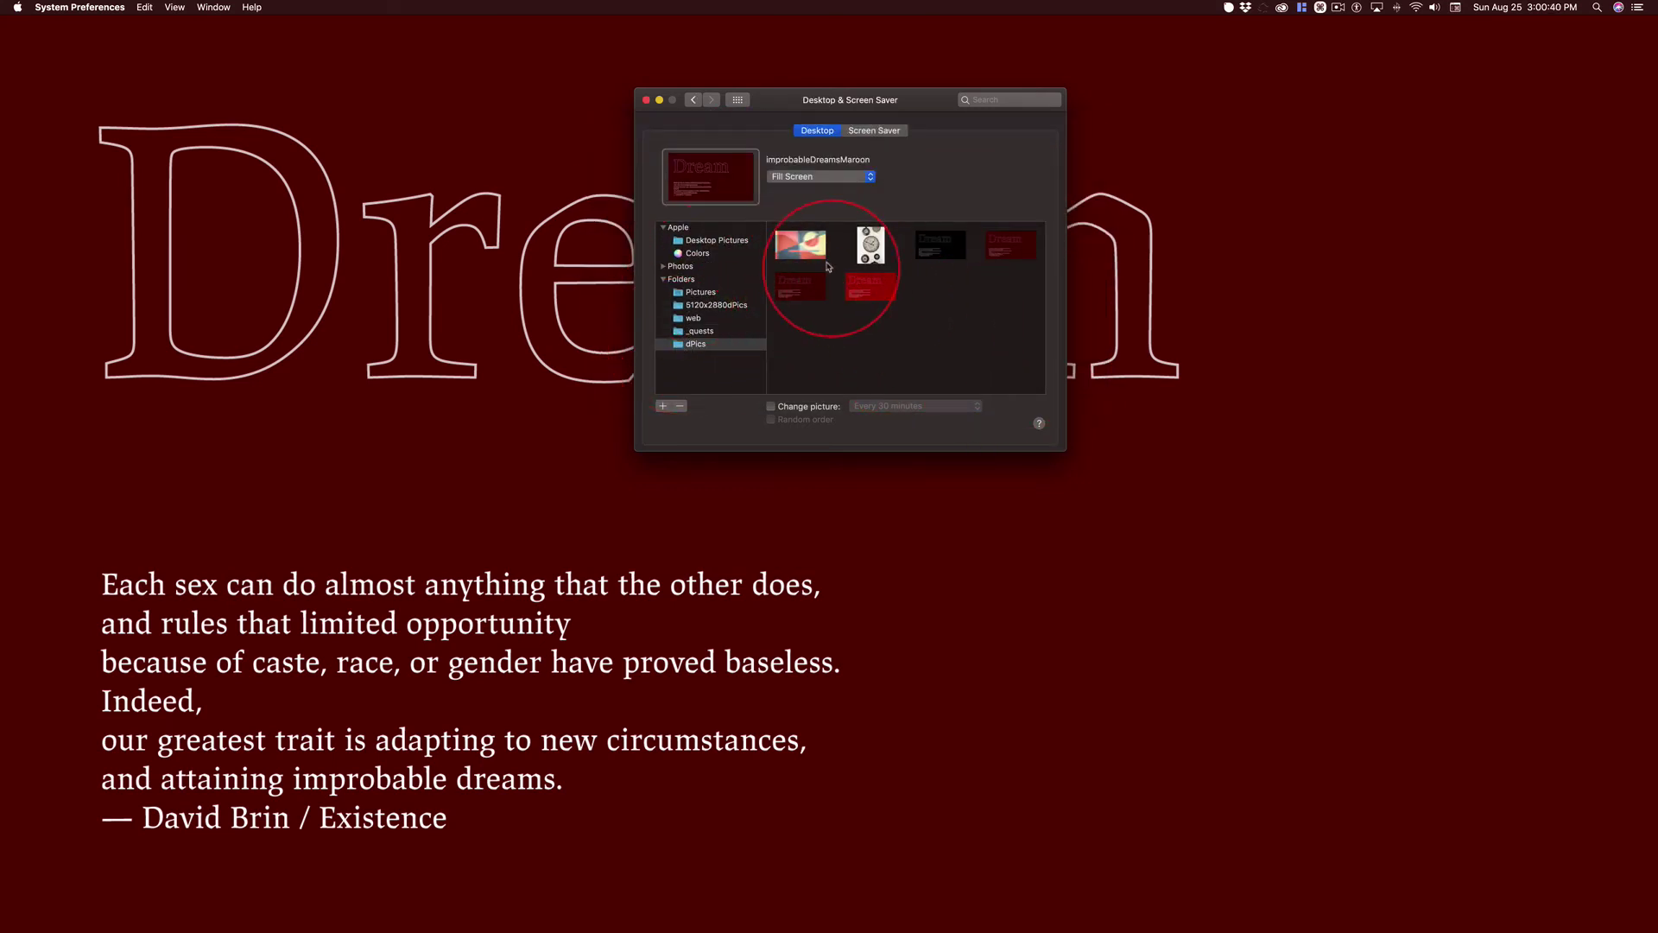
Step: Set the aBigMess picture from the dPics folder as the desktop background and close the settings window
{"action": "left_click", "coordinate": [805, 247]}
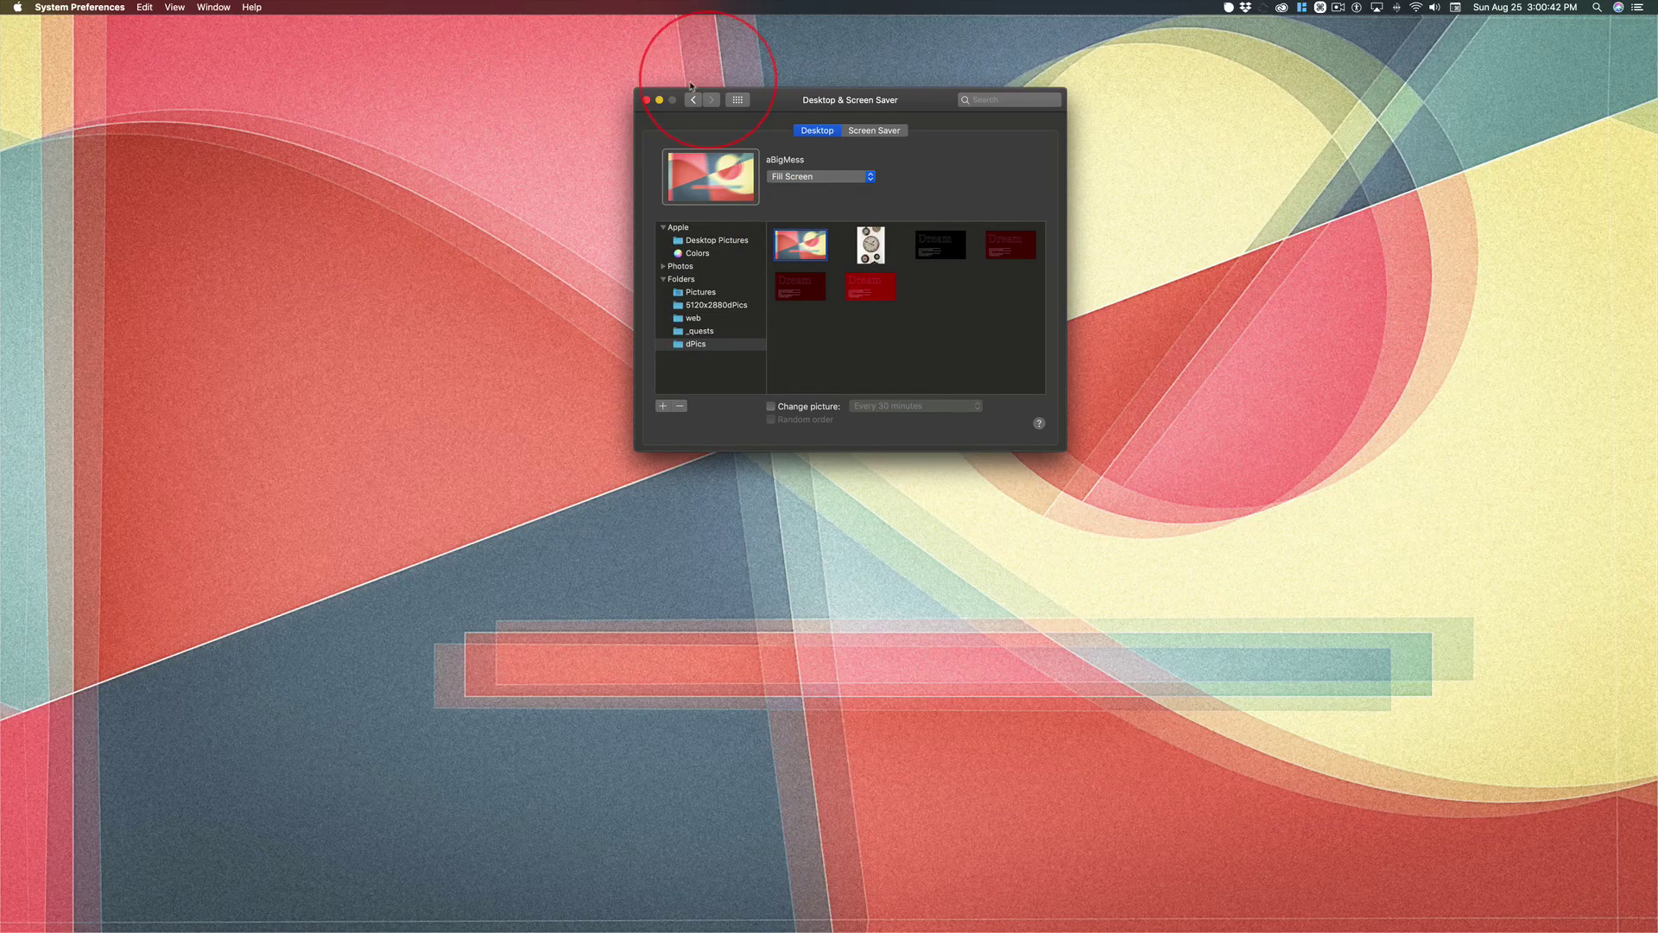
{"action": "left_click", "coordinate": [646, 99]}
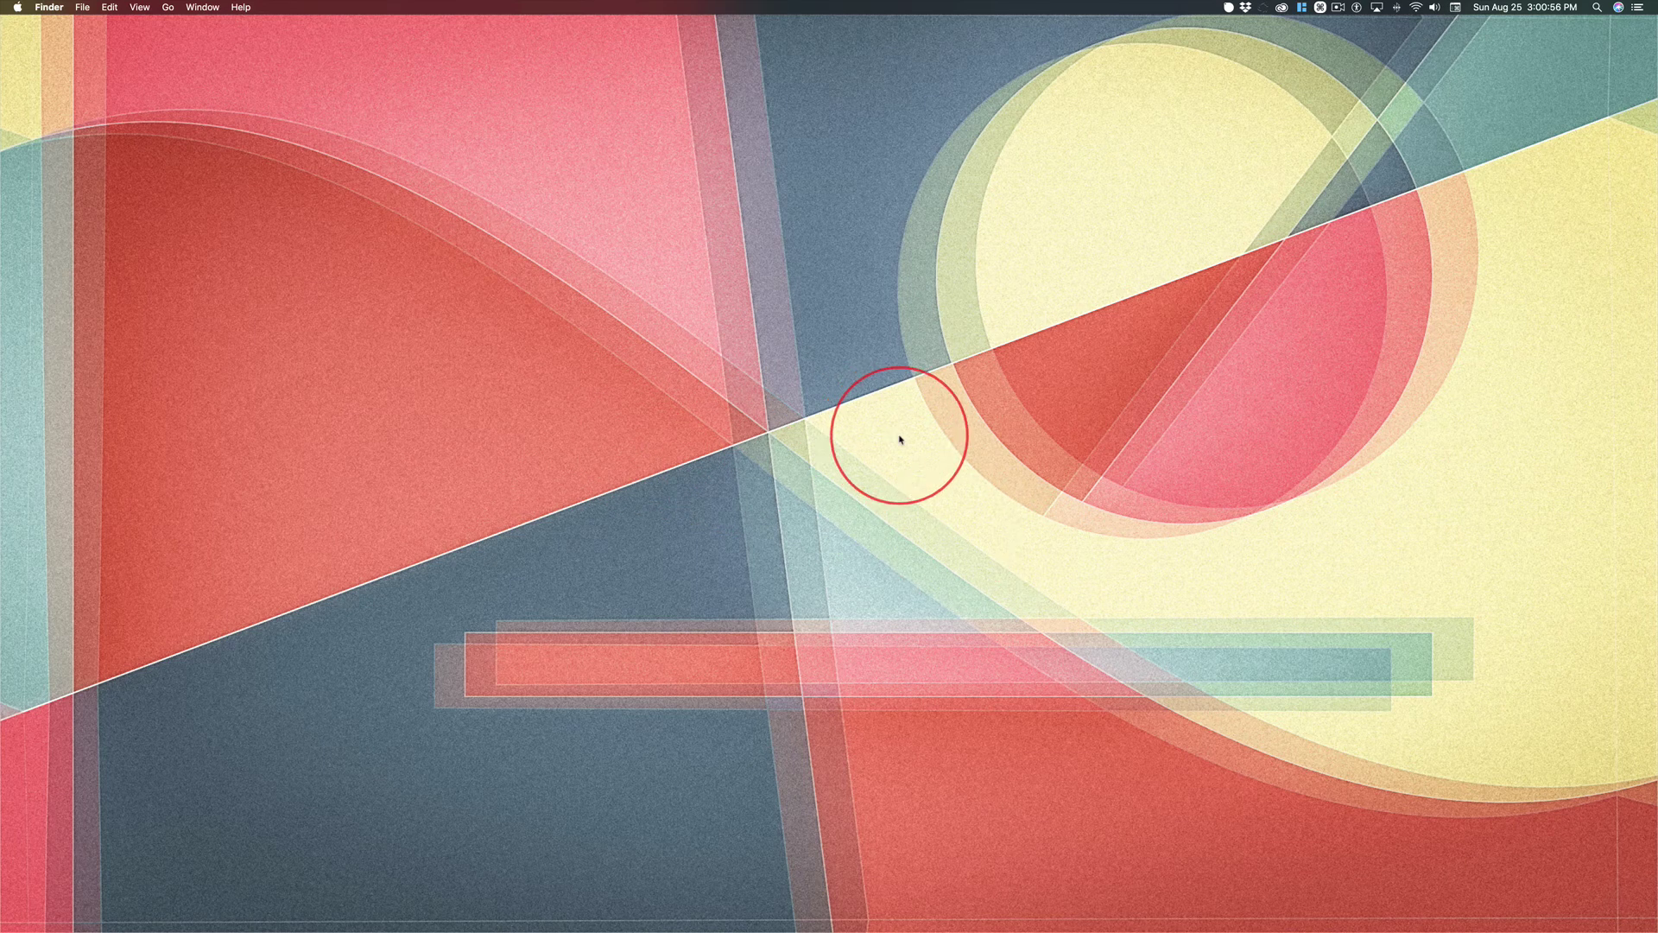
{"action": "key", "text": "super+Tab"}
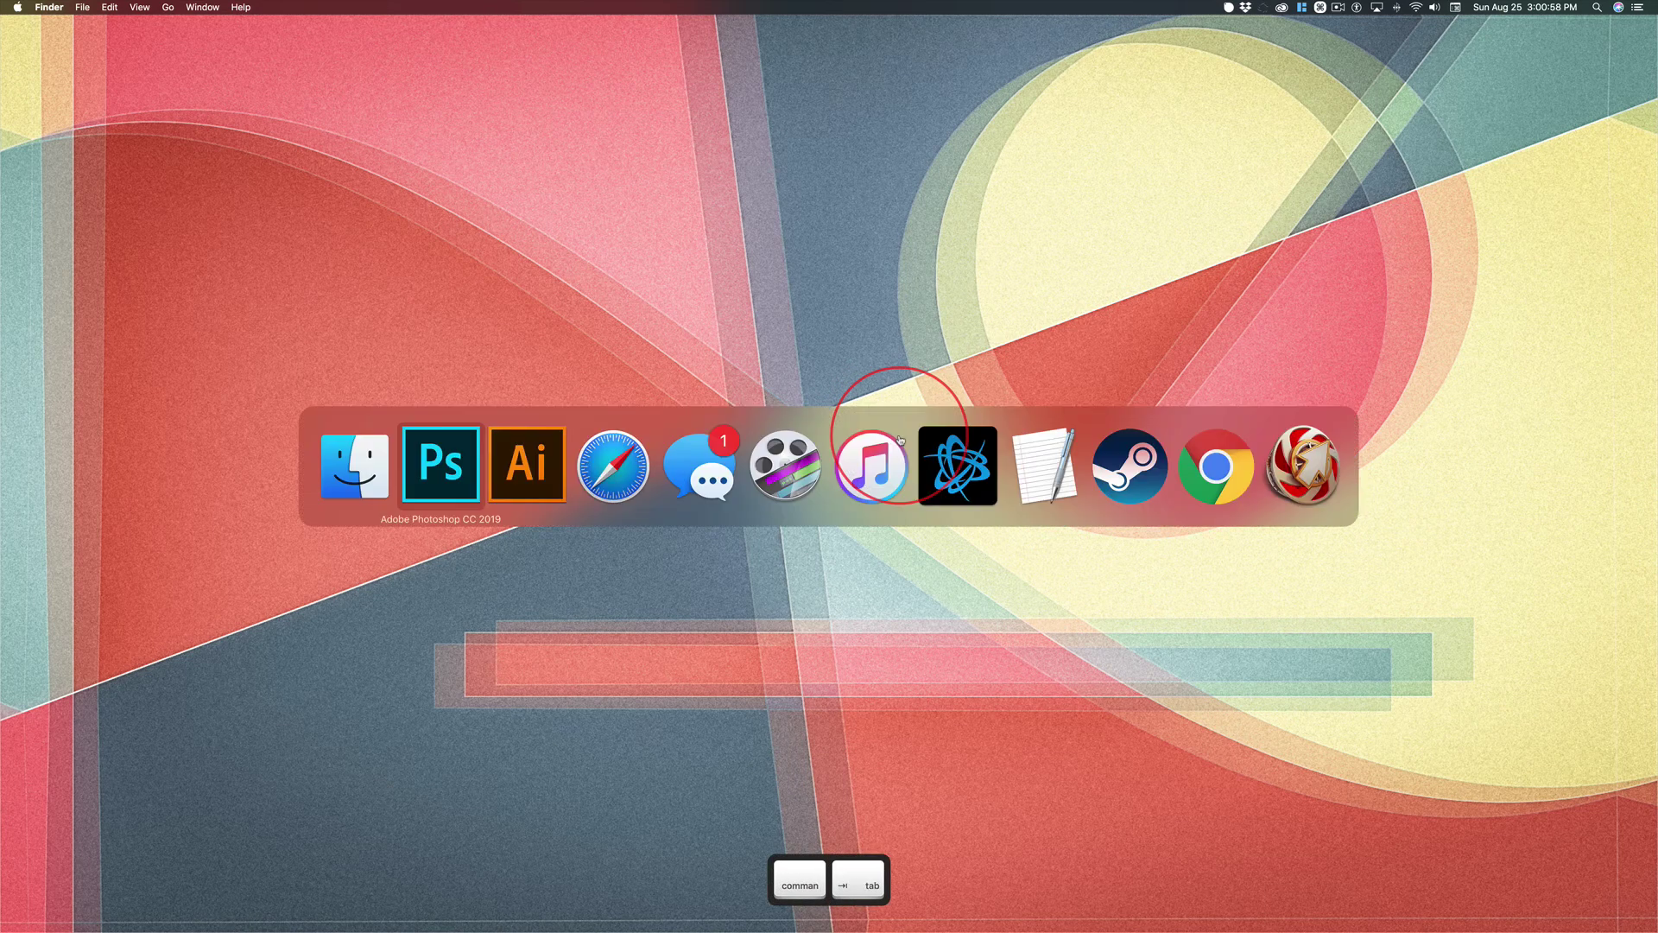
{"action": "key", "text": "Escape"}
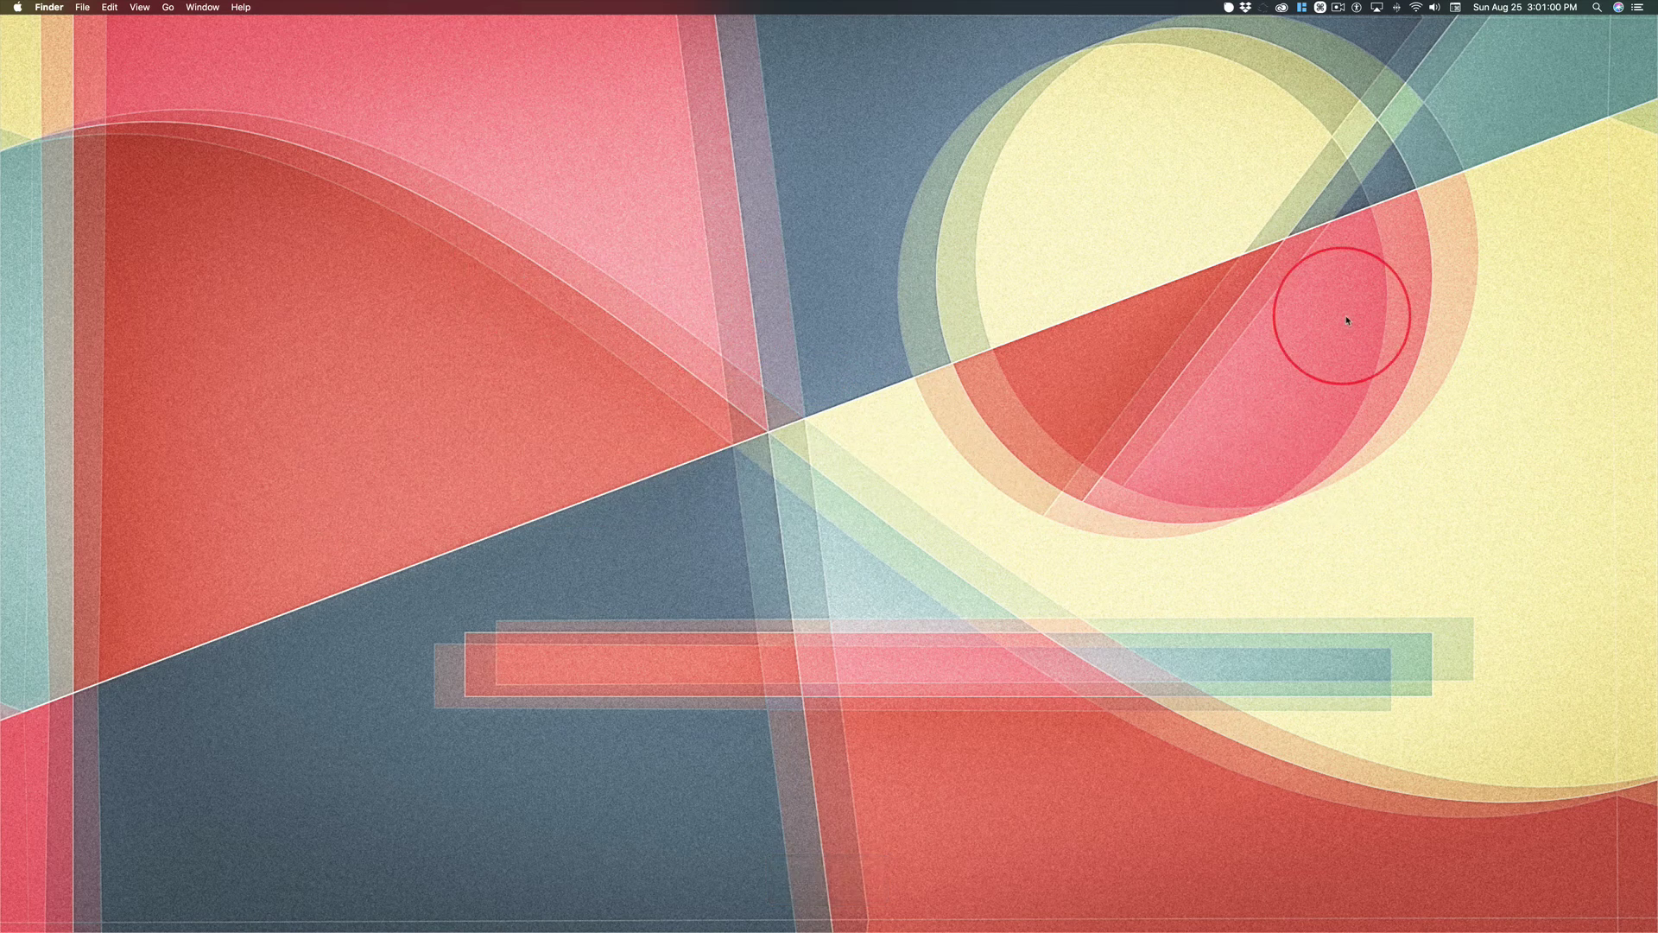